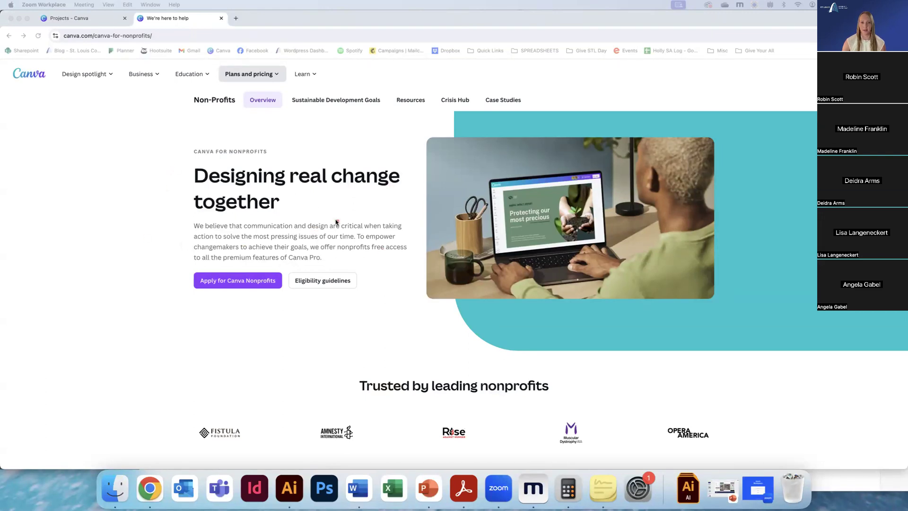
# Start the Canva for Nonprofits application and set the type of nonprofit to Registered nonprofit organization
pyautogui.click(140, 37)
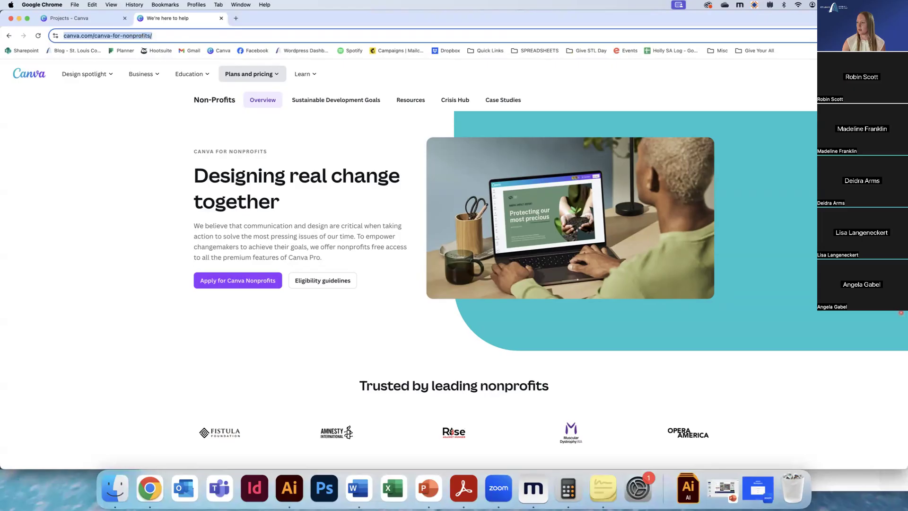
pyautogui.click(243, 280)
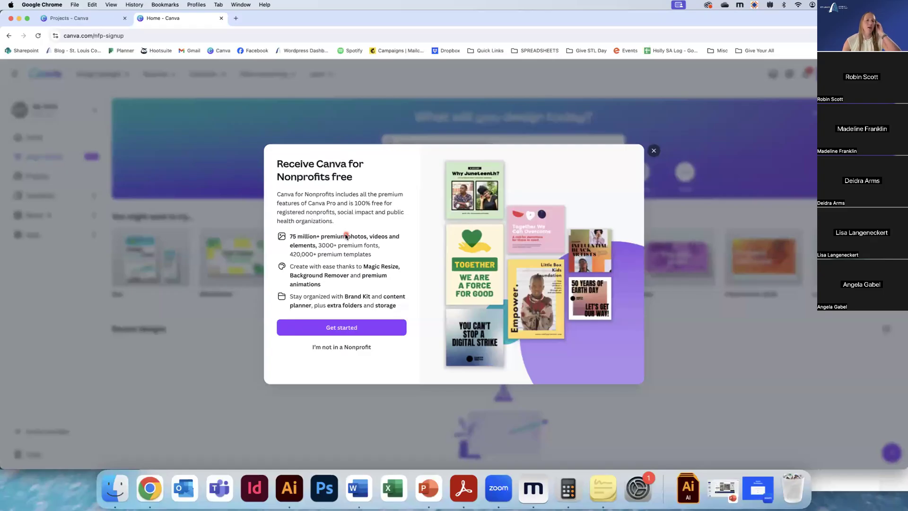
pyautogui.click(347, 328)
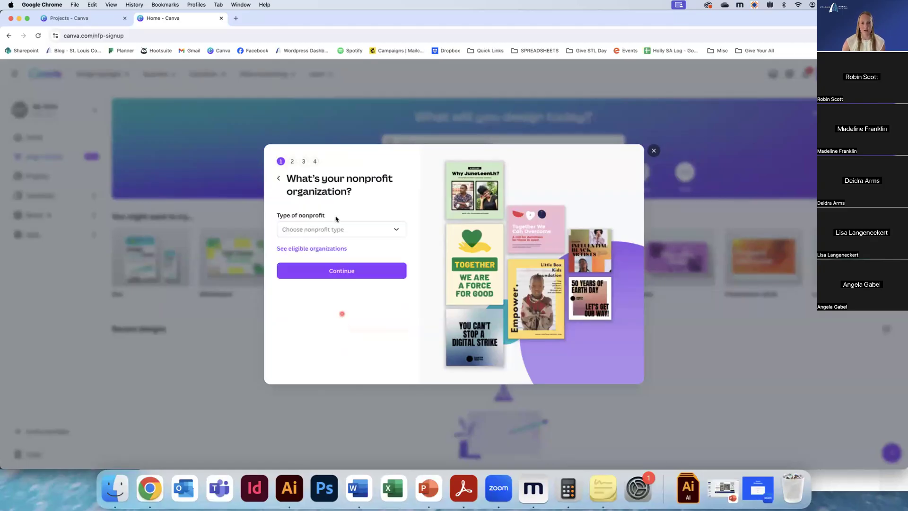
pyautogui.click(331, 231)
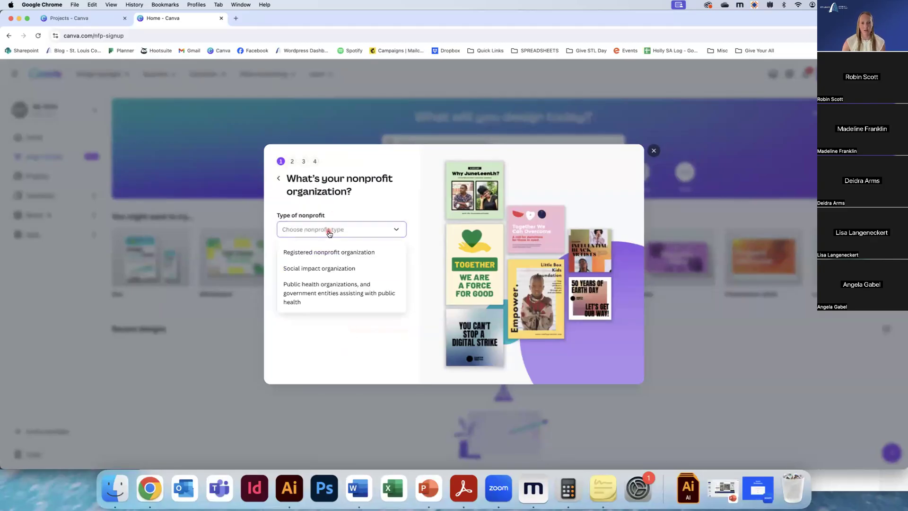
pyautogui.click(336, 255)
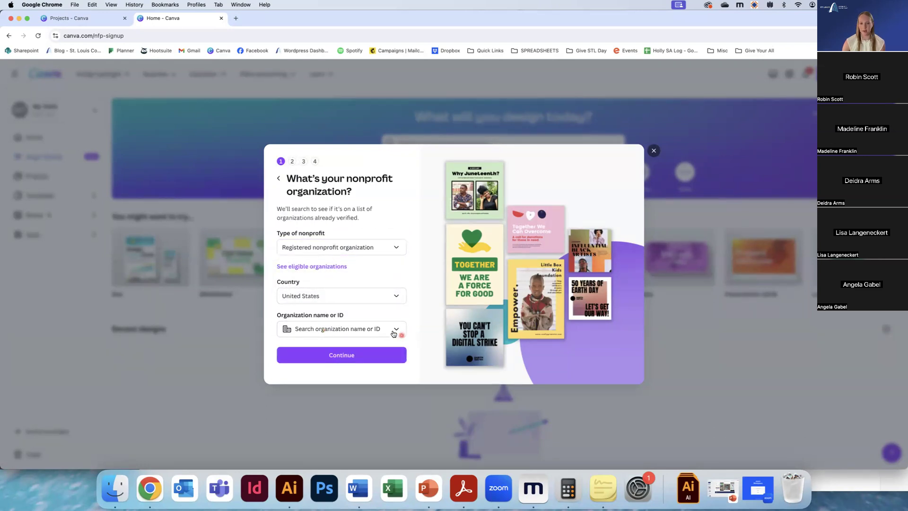
# Search for "st. louis community foundation", select St Louis Community Foundation as the organization and continue the application
pyautogui.click(366, 331)
pyautogui.write('st. louis commu')
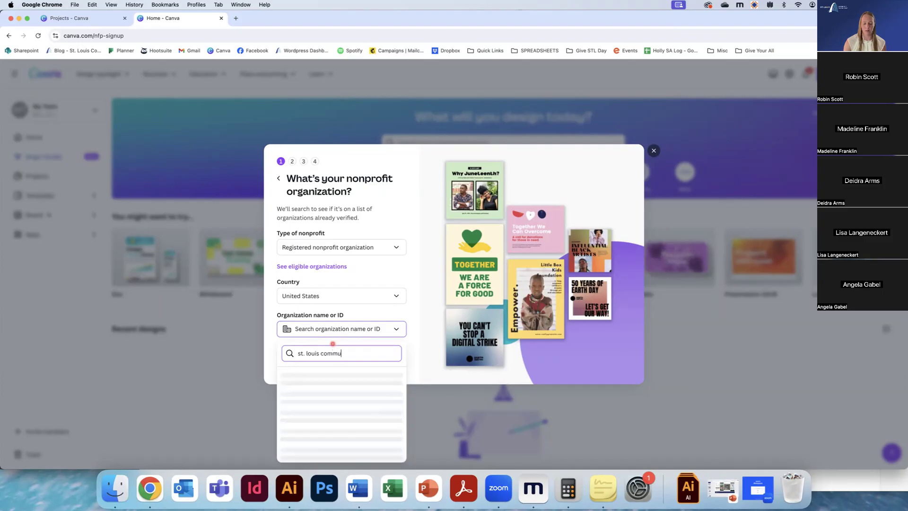
pyautogui.write('nity foundation')
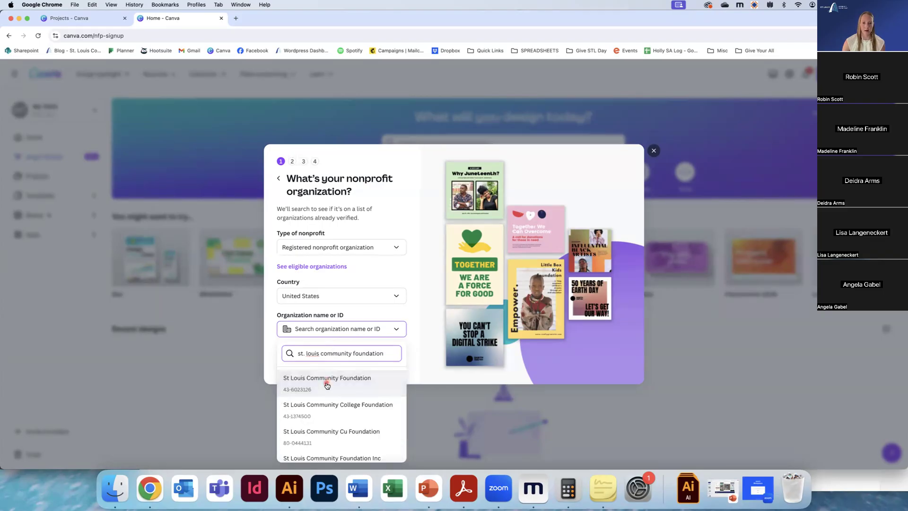
pyautogui.click(327, 385)
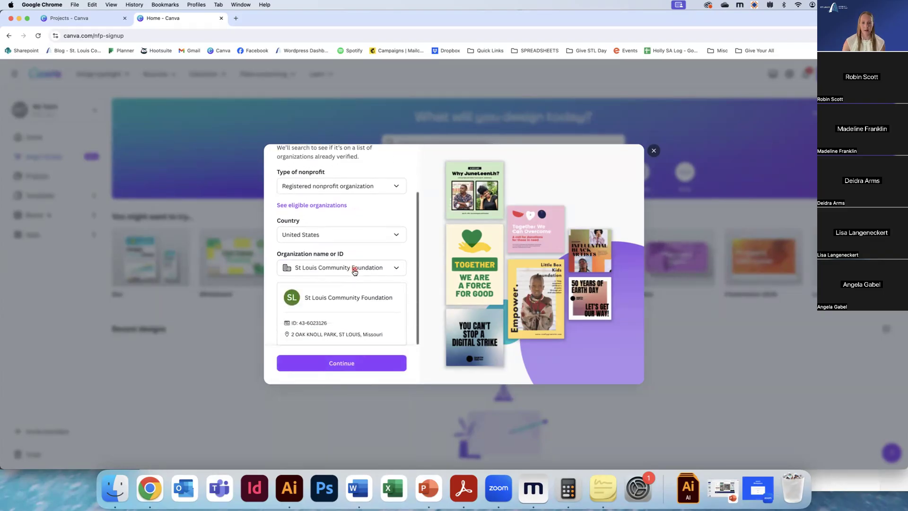
pyautogui.click(341, 364)
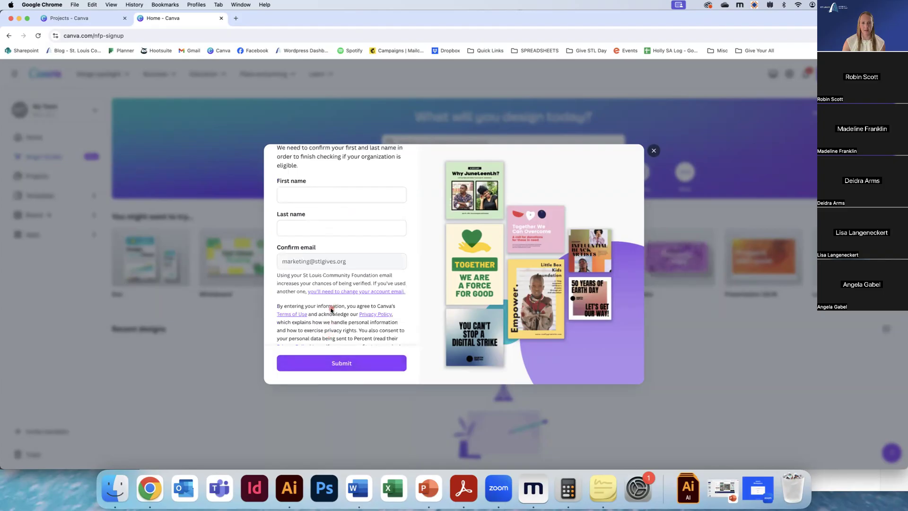
# Look over the form for confirming the applicant's details and close the application without submitting it
pyautogui.scroll(2, 331, 307)
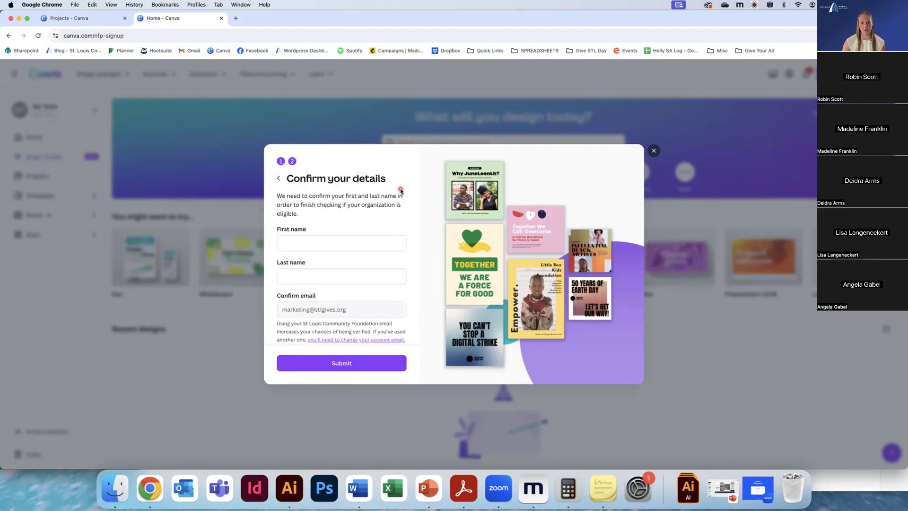
pyautogui.click(316, 235)
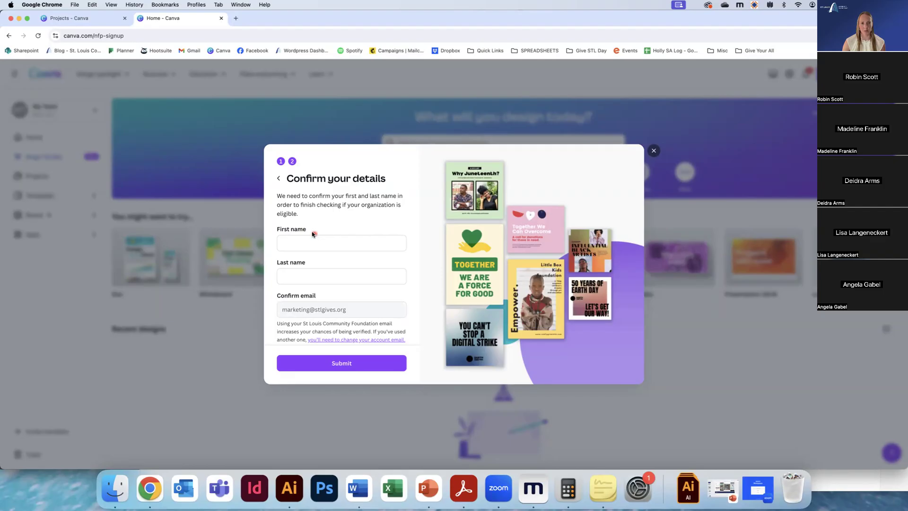
pyautogui.click(279, 179)
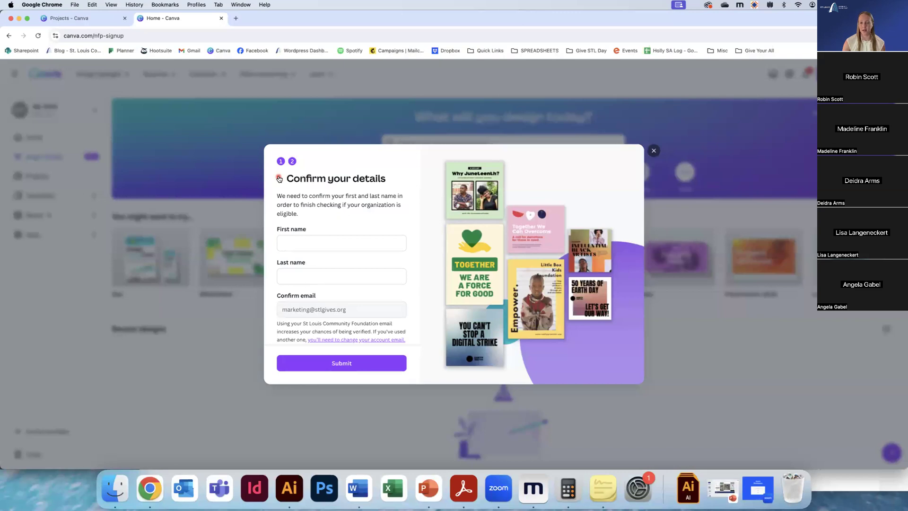
pyautogui.click(655, 152)
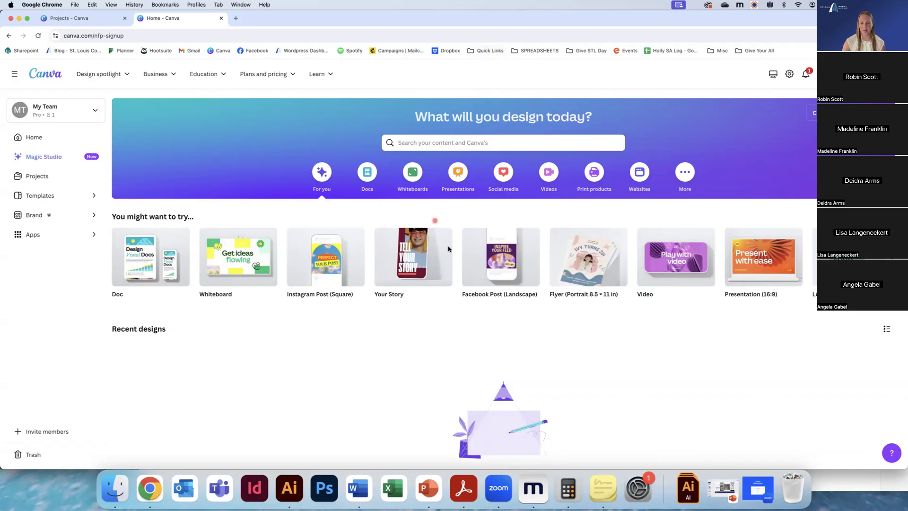
# Open the Hope for Animals Brand Kit from the brand area of the home page
pyautogui.scroll(-3, 447, 245)
pyautogui.scroll(3, 449, 248)
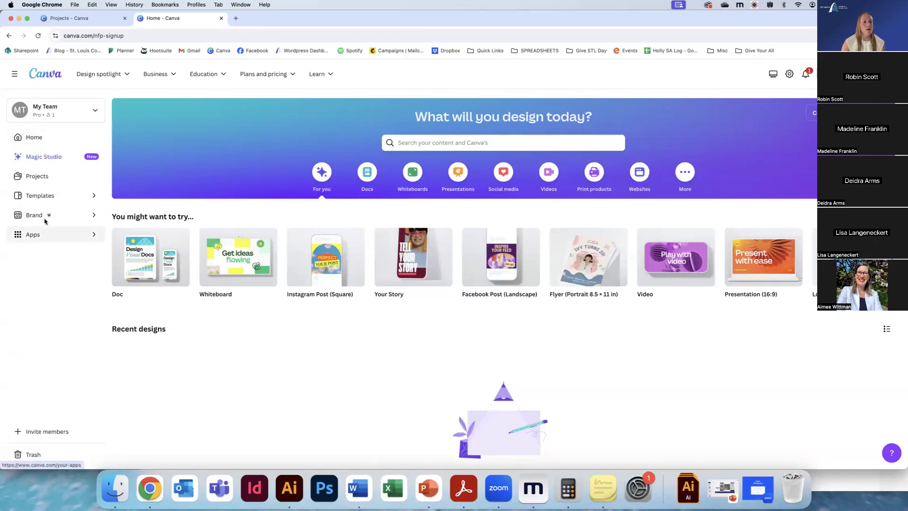
pyautogui.moveTo(273, 274)
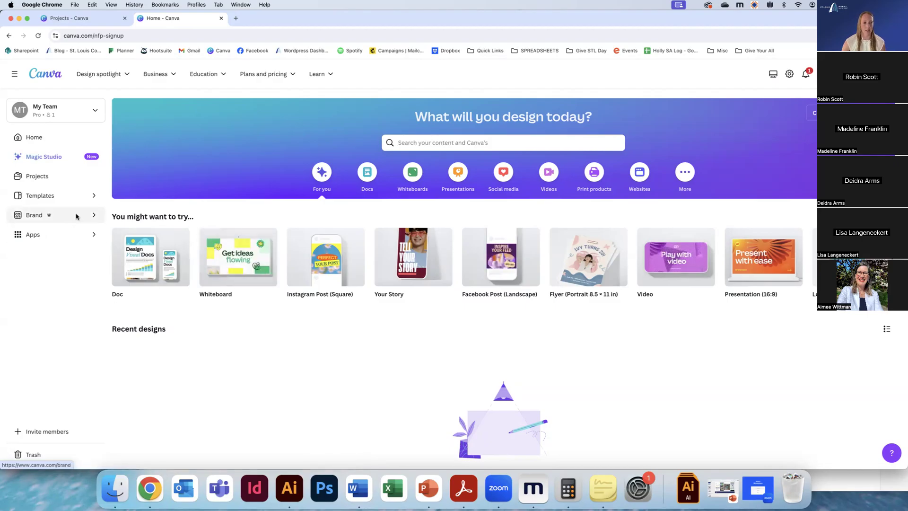
pyautogui.click(90, 218)
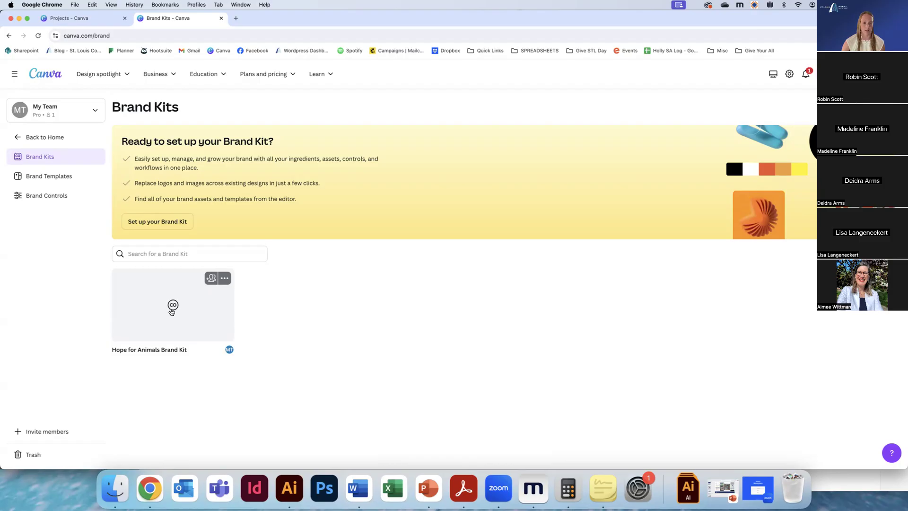
pyautogui.click(171, 311)
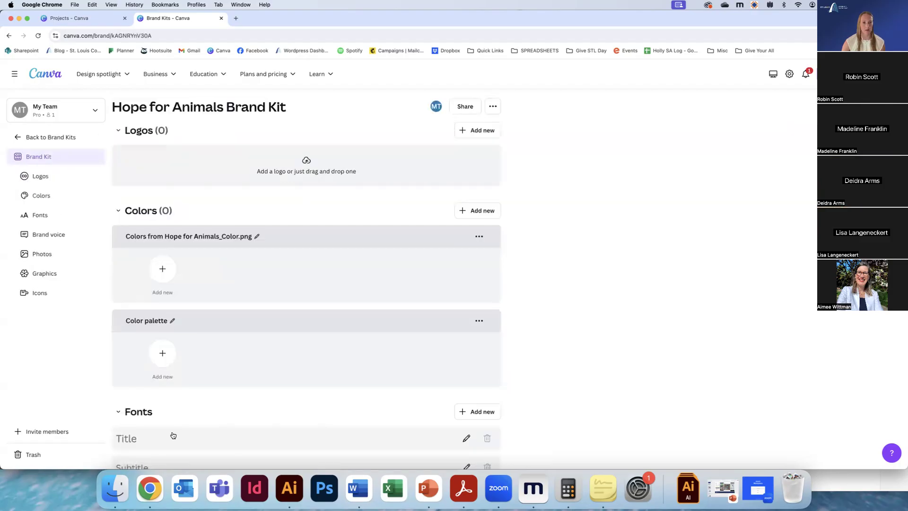
# Add the four Hope for Animals logo files from Finder to the brand kit's Logos section
pyautogui.click(123, 492)
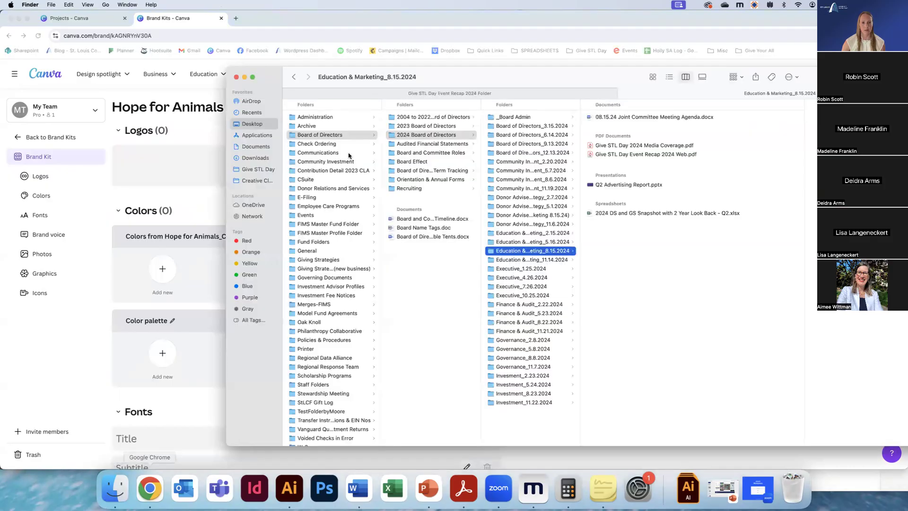
pyautogui.moveTo(423, 82); pyautogui.dragTo(906, 81)
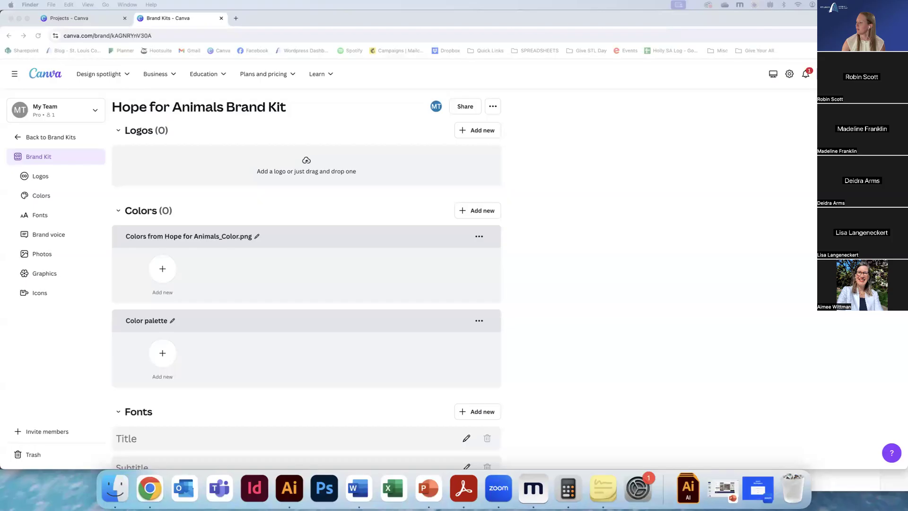
pyautogui.moveTo(899, 364); pyautogui.dragTo(293, 165)
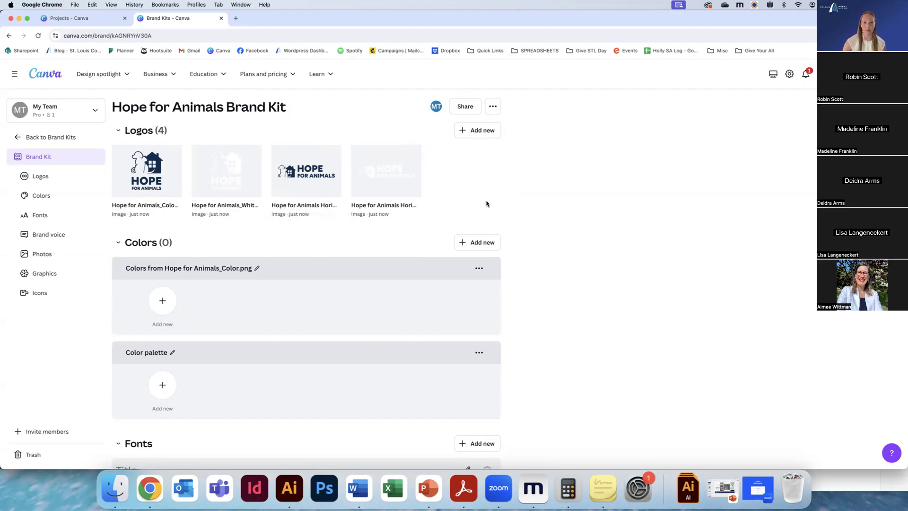
# Add a navy blue brand color, #0C2E61, to the "Colors from Hope for Animals_Color.png" palette
pyautogui.click(162, 301)
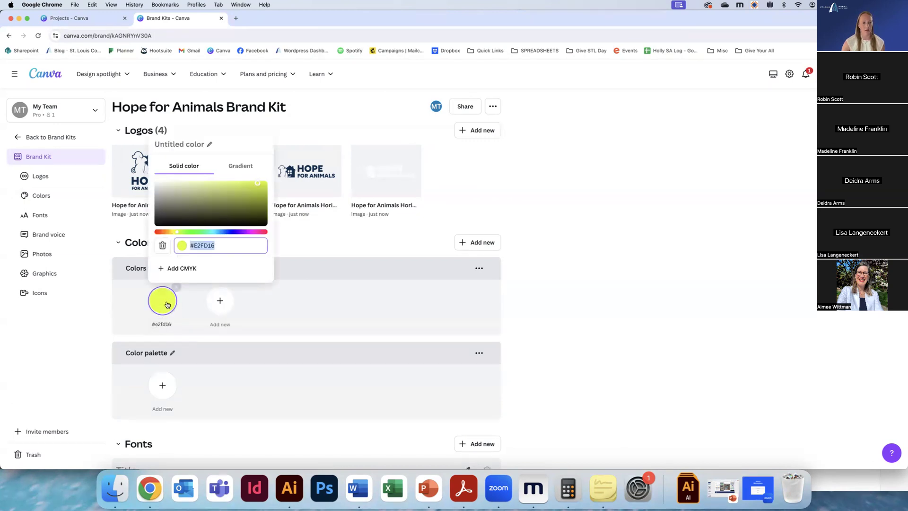
pyautogui.click(222, 232)
pyautogui.moveTo(253, 187); pyautogui.dragTo(254, 208)
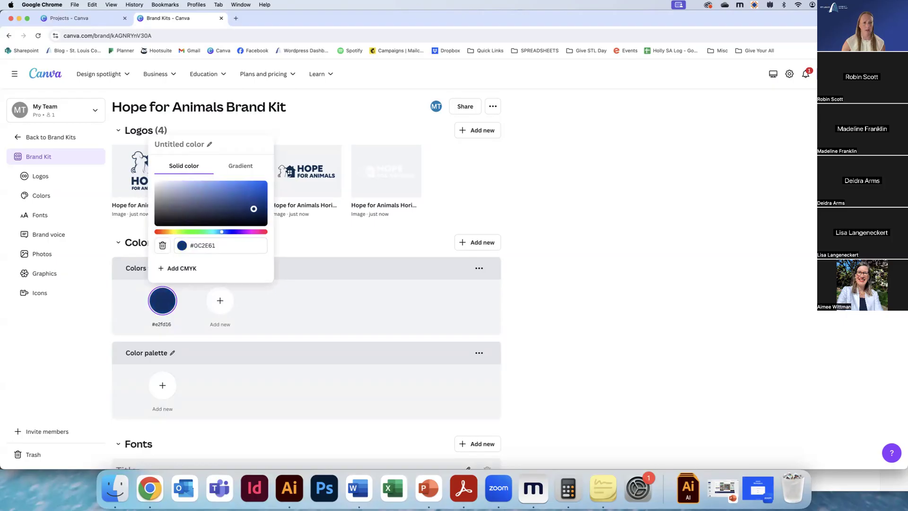
pyautogui.click(239, 241)
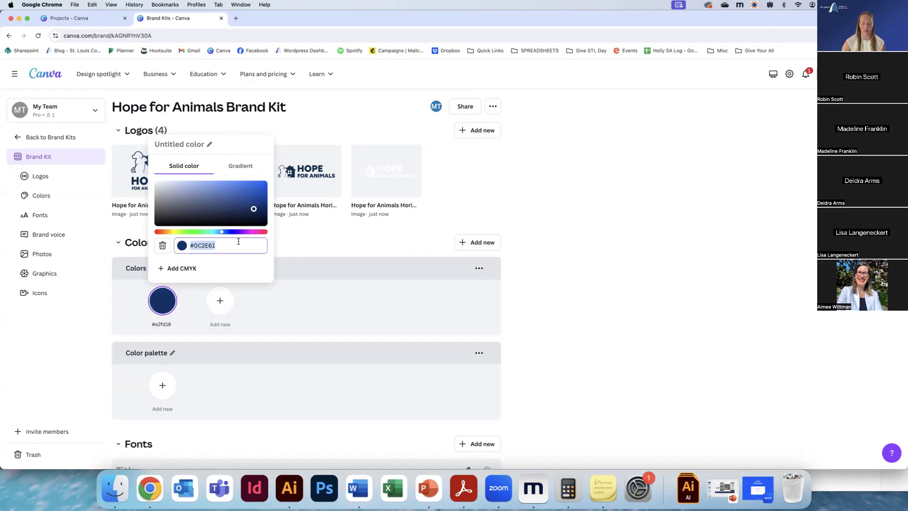
pyautogui.press('Return')
# Add white, #FFFFFF, as the second color in the "Colors from Hope for Animals_Color.png" palette
pyautogui.click(220, 300)
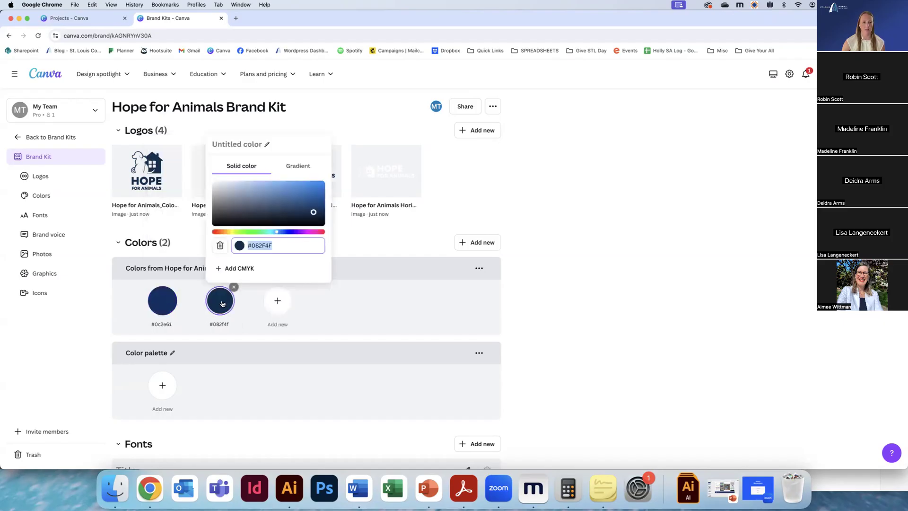
pyautogui.moveTo(315, 213); pyautogui.dragTo(208, 177)
pyautogui.click(289, 246)
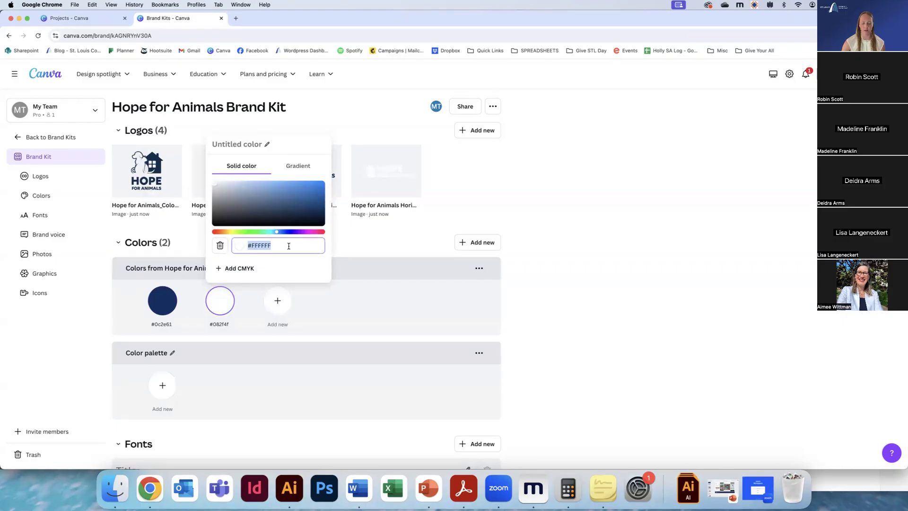
pyautogui.press('Return')
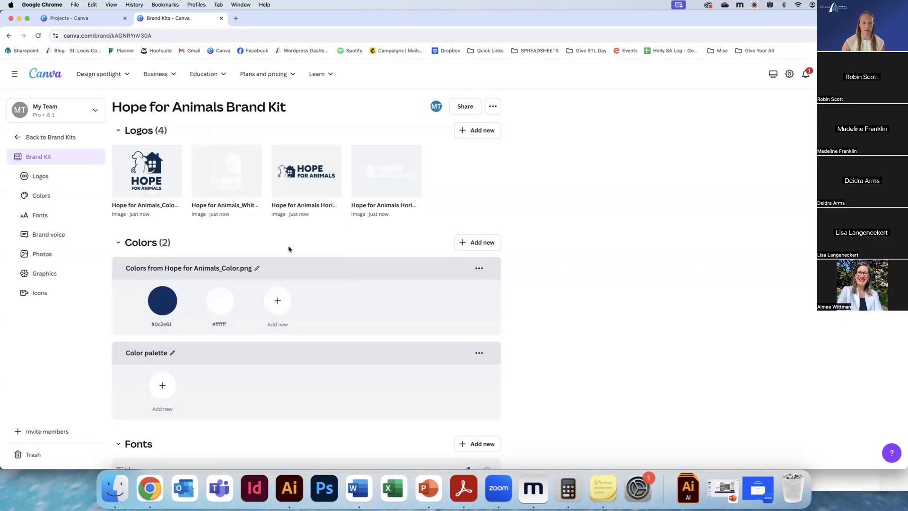
# Add an orange brand color, #FFAA1B, as the third color in the same palette
pyautogui.click(278, 301)
pyautogui.moveTo(334, 232); pyautogui.dragTo(284, 233)
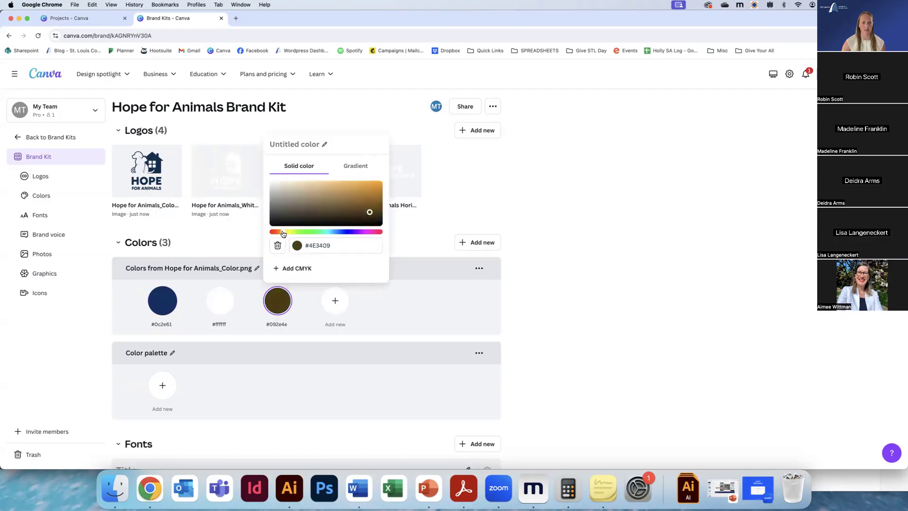
pyautogui.moveTo(370, 212); pyautogui.dragTo(373, 172)
pyautogui.click(338, 246)
pyautogui.press('Return')
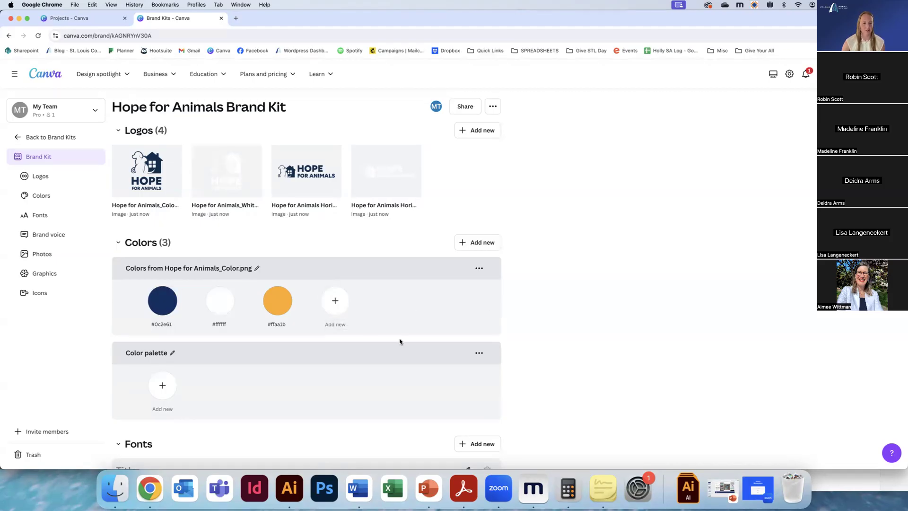
# Examine the Fonts section, including the fonts offered for the Title style, and the Brand voice, Photos, Graphics and Icons sections
pyautogui.scroll(-5, 400, 341)
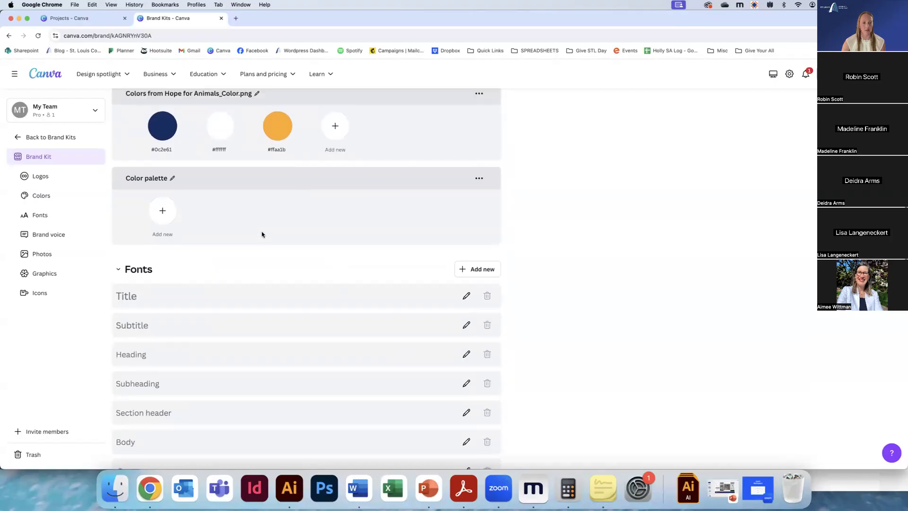
pyautogui.scroll(-3, 262, 234)
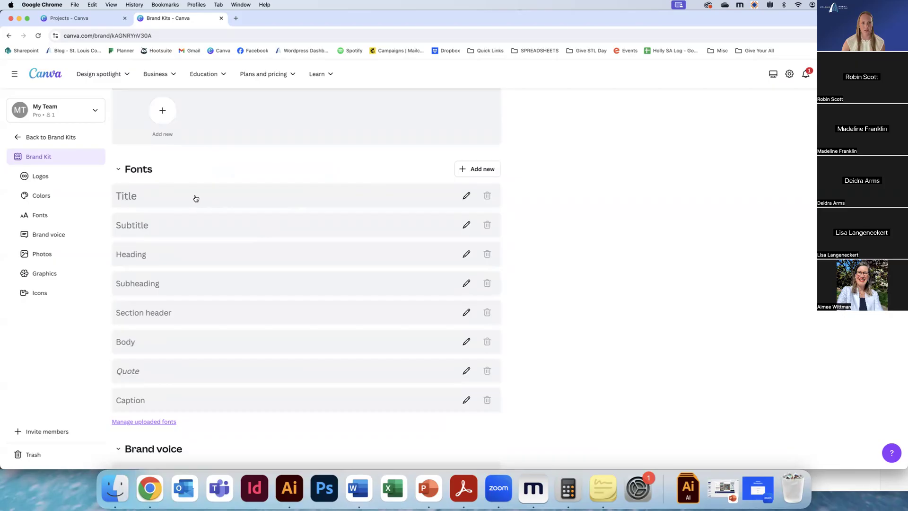
pyautogui.click(468, 197)
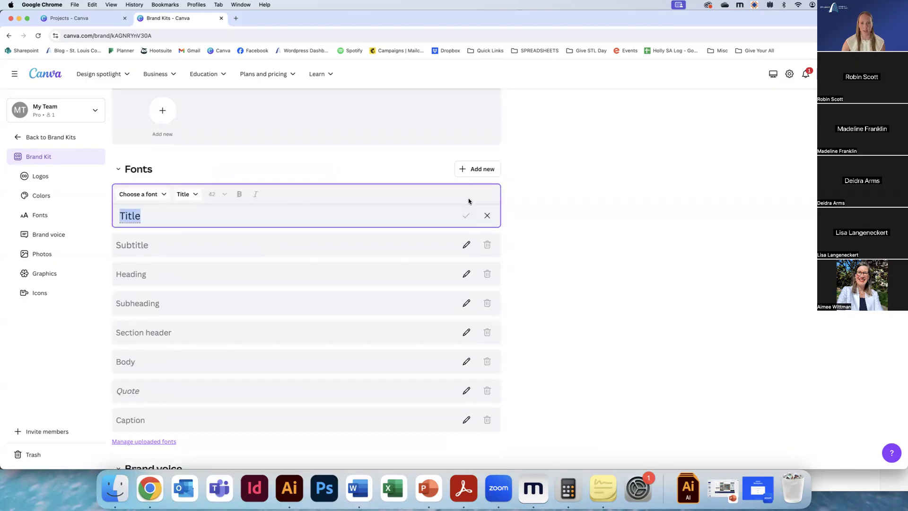
pyautogui.click(131, 195)
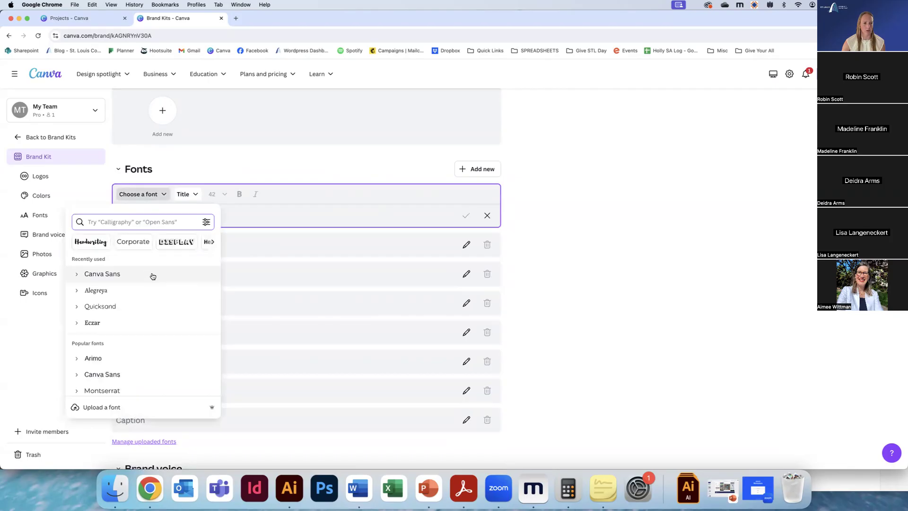
pyautogui.scroll(-5, 156, 284)
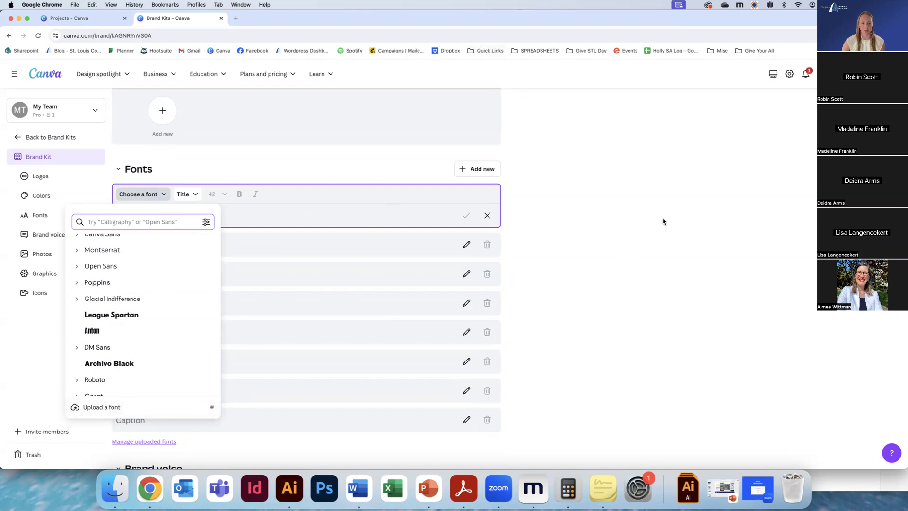
pyautogui.click(554, 221)
pyautogui.scroll(-3, 602, 239)
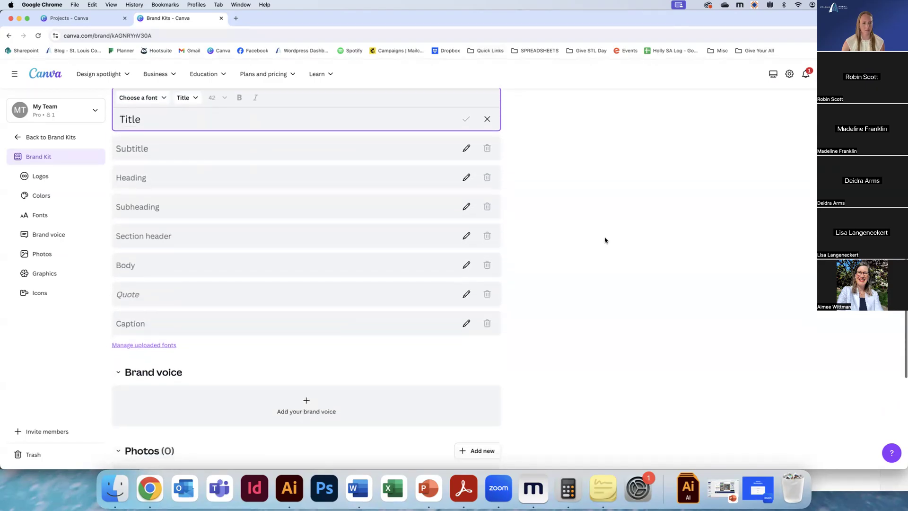
pyautogui.scroll(-5, 604, 240)
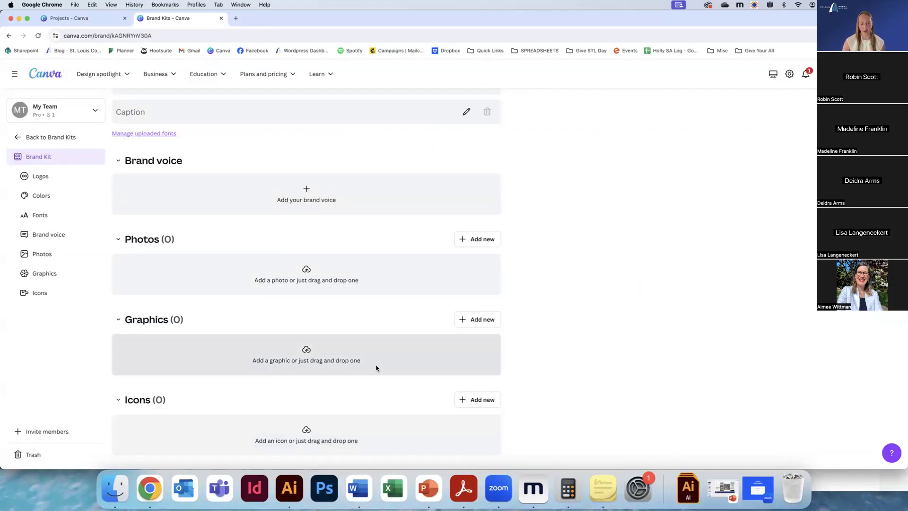
# Leave the Hope for Animals Brand Kit and return to the Canva home page
pyautogui.scroll(-1, 376, 368)
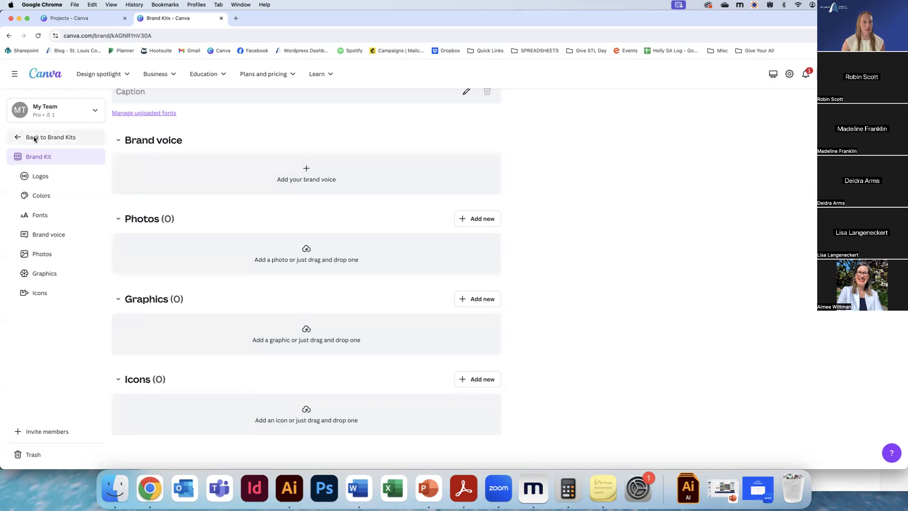
pyautogui.scroll(6, 310, 259)
pyautogui.scroll(6, 309, 260)
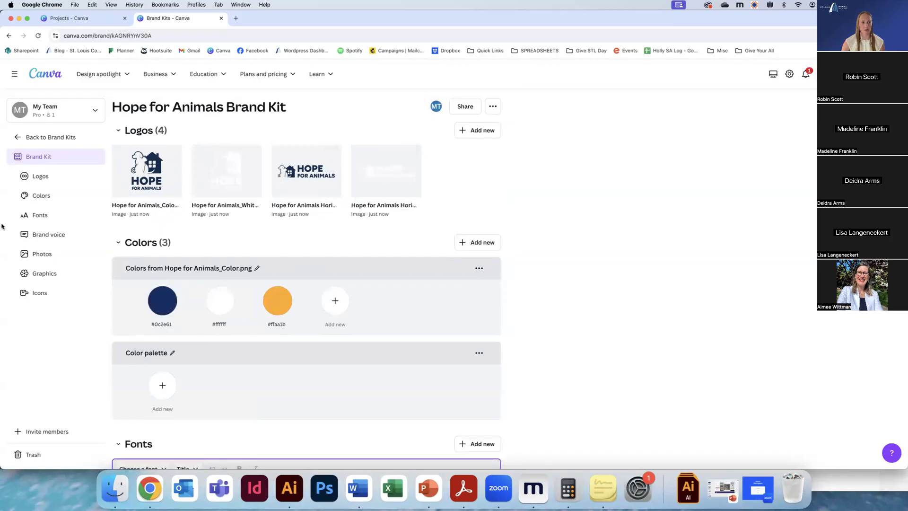
pyautogui.click(42, 137)
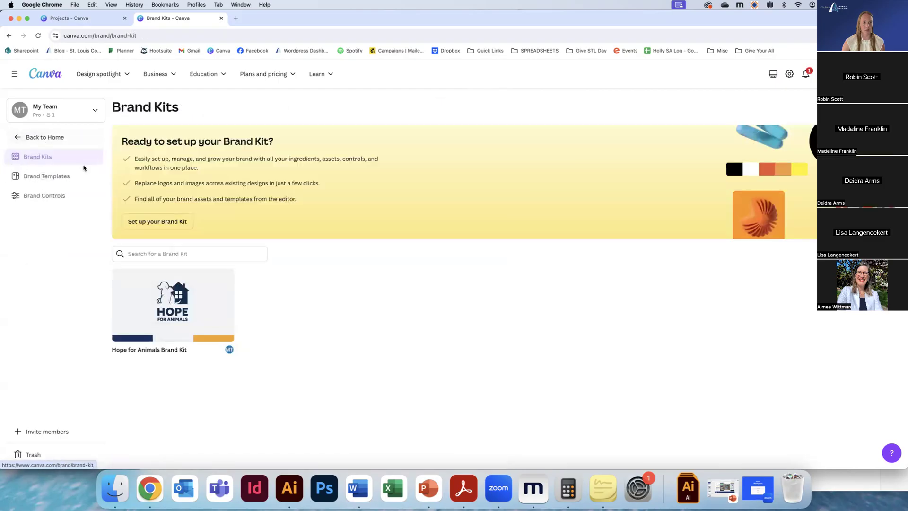
pyautogui.click(43, 139)
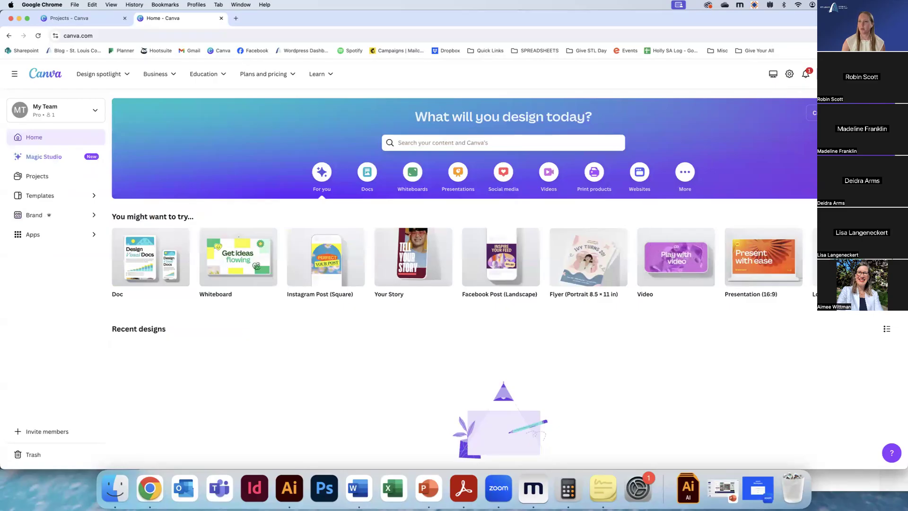
# Look through the suggested design formats and create a new Instagram Post (Square) design
pyautogui.click(839, 113)
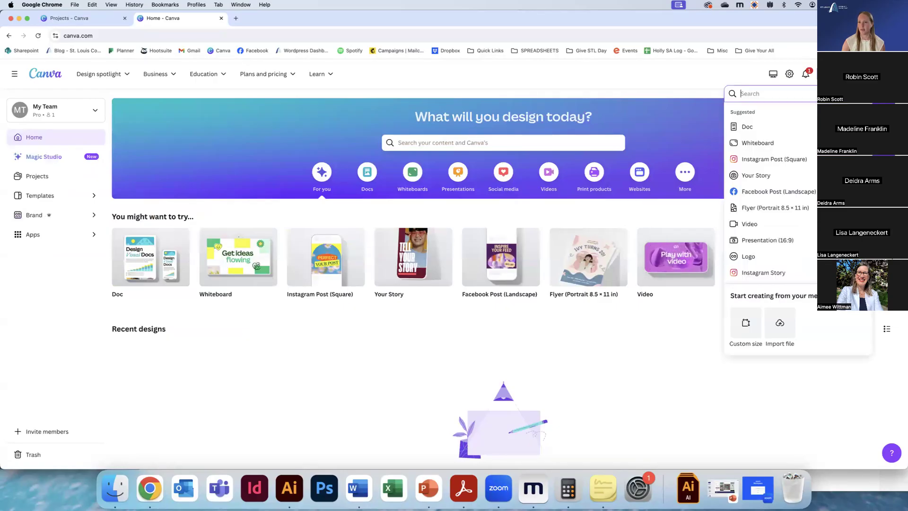
pyautogui.scroll(-5, 771, 186)
pyautogui.scroll(4, 771, 186)
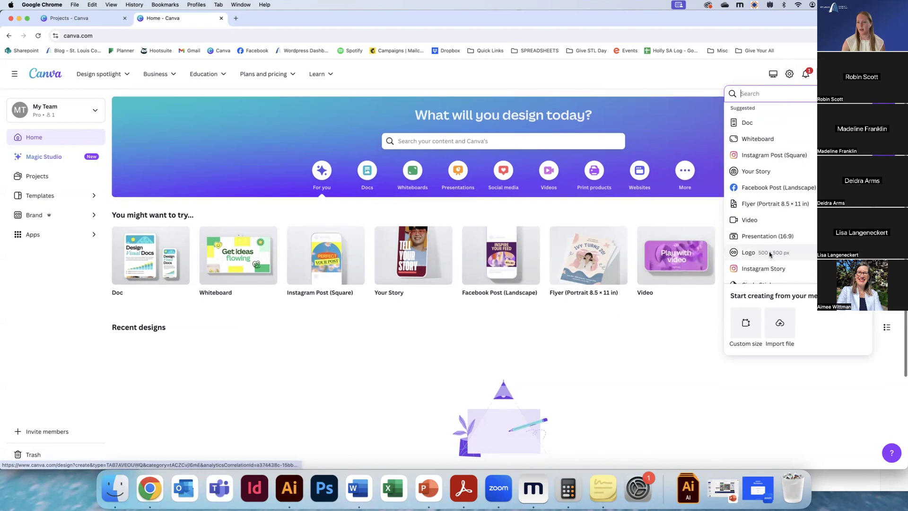
pyautogui.scroll(-5, 761, 161)
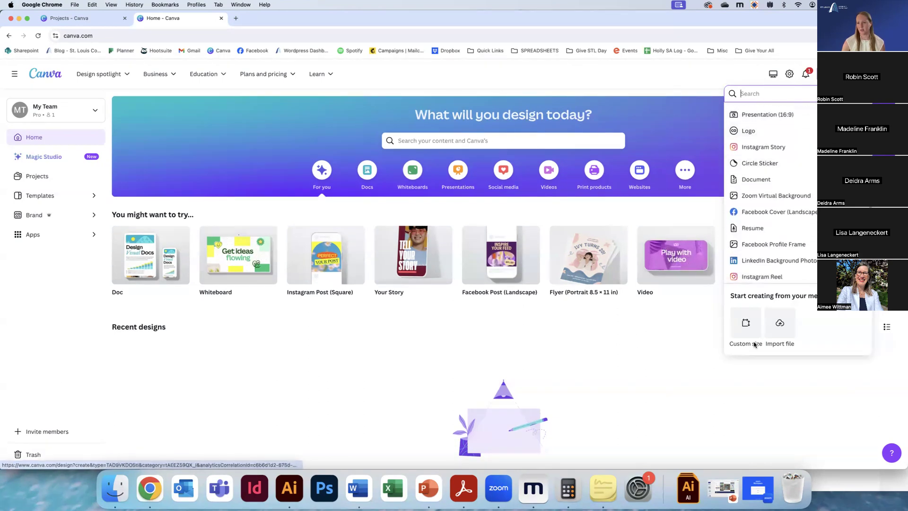
pyautogui.scroll(-2, 773, 232)
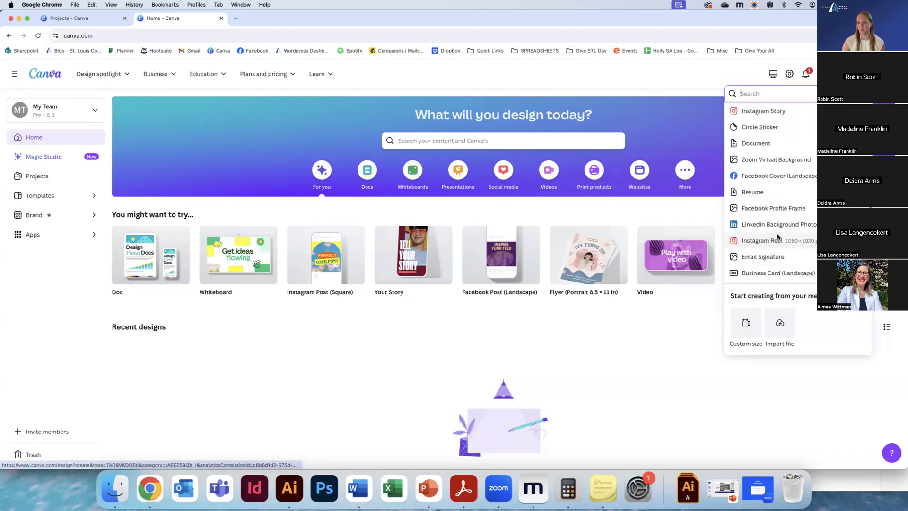
pyautogui.scroll(6, 815, 231)
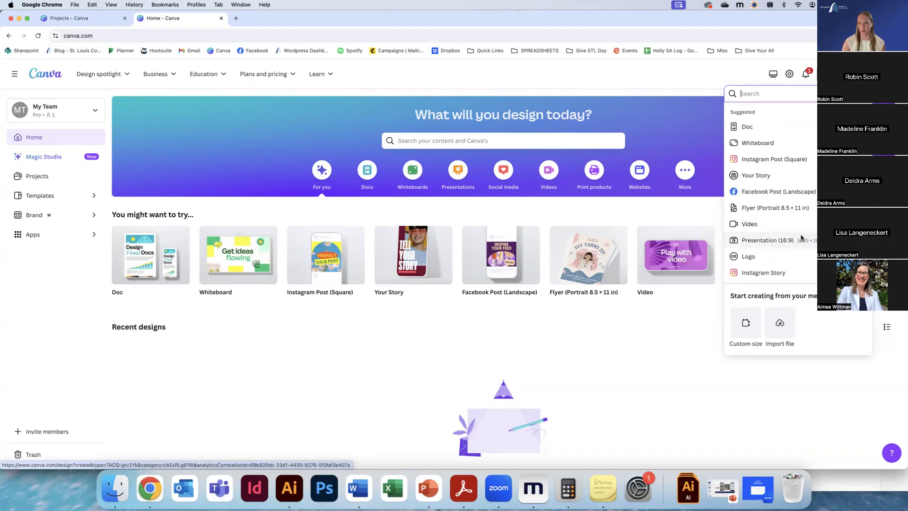
pyautogui.click(774, 159)
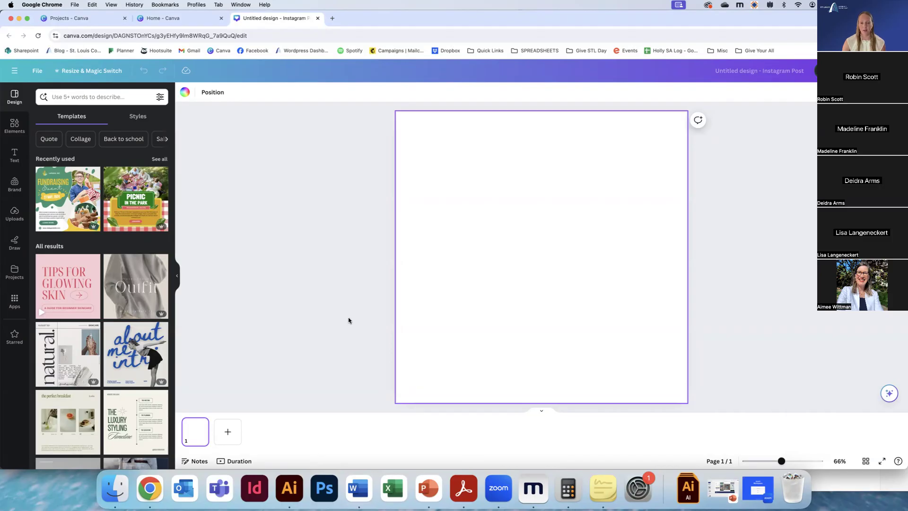
# Add two blank pages after the first page of the design and delete both again
pyautogui.click(234, 432)
pyautogui.click(261, 431)
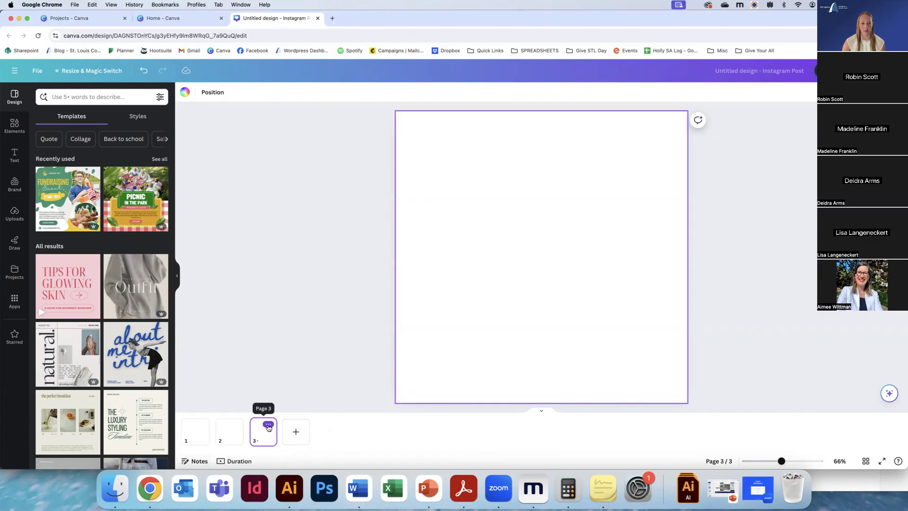
pyautogui.click(268, 425)
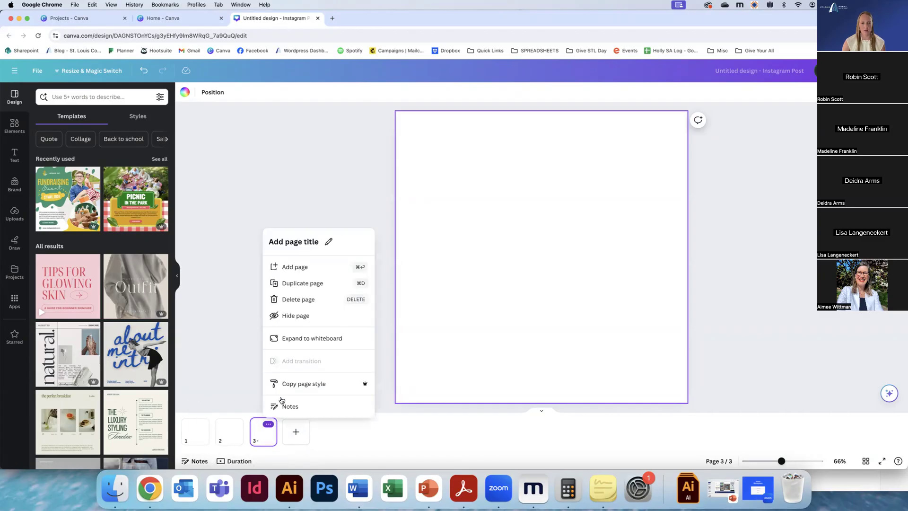
pyautogui.click(298, 301)
pyautogui.click(235, 424)
pyautogui.click(267, 300)
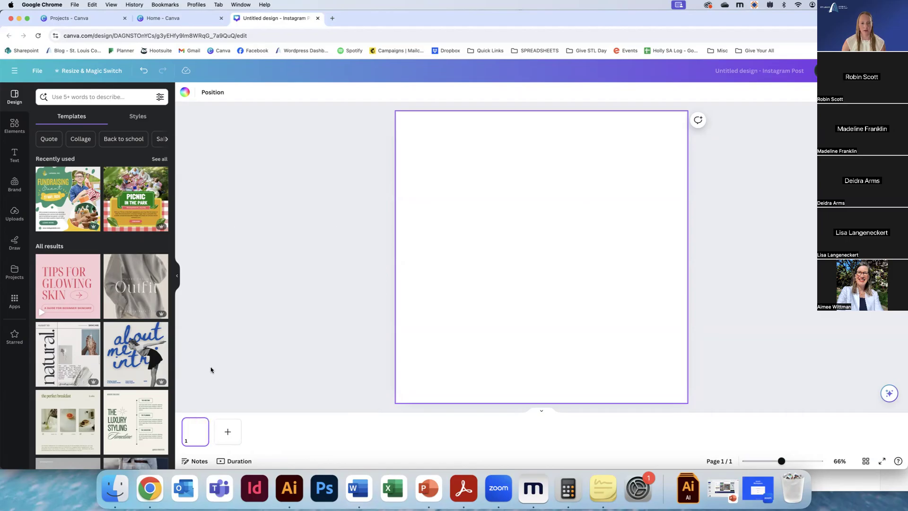
# Rename the untitled Instagram post design as "Hope Animal Rescue Picnic"
pyautogui.click(747, 71)
pyautogui.press('BackSpace')
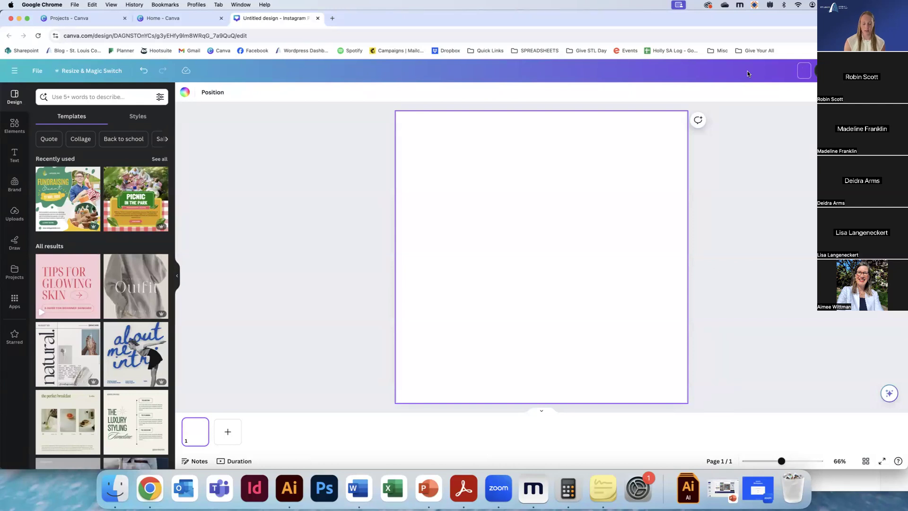
pyautogui.write('Hope A')
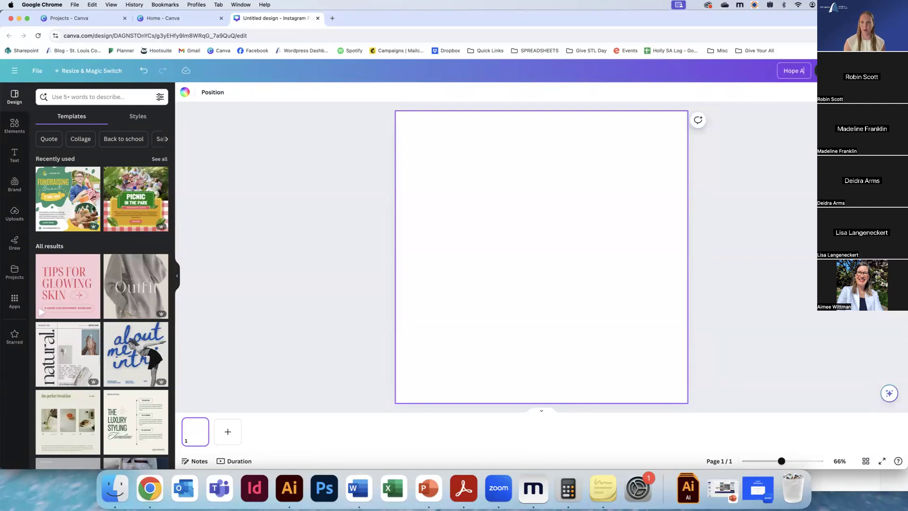
pyautogui.write('nimail')
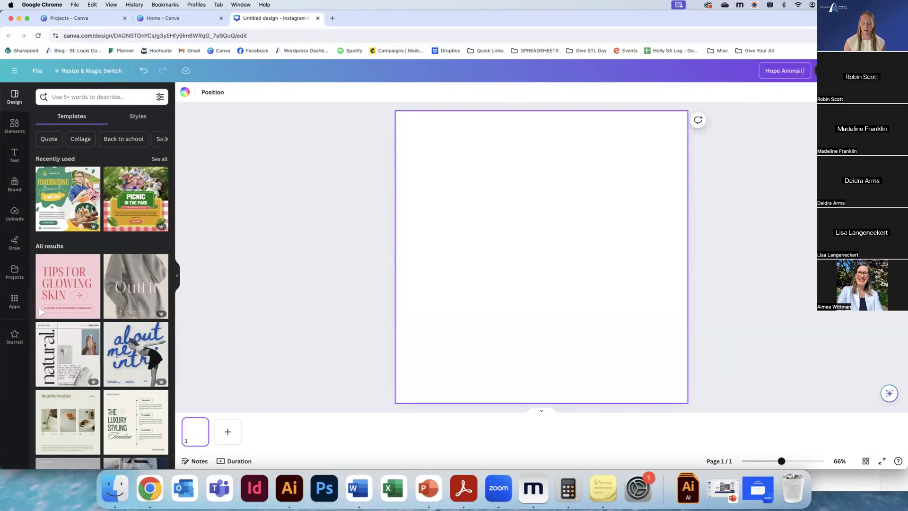
pyautogui.write(' Rescue')
pyautogui.press('Return')
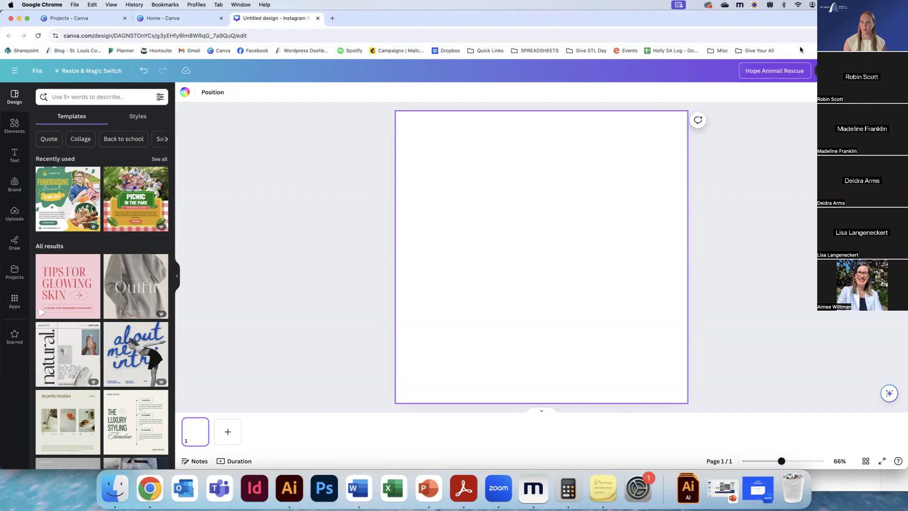
pyautogui.rightClick(780, 70)
pyautogui.press('Escape')
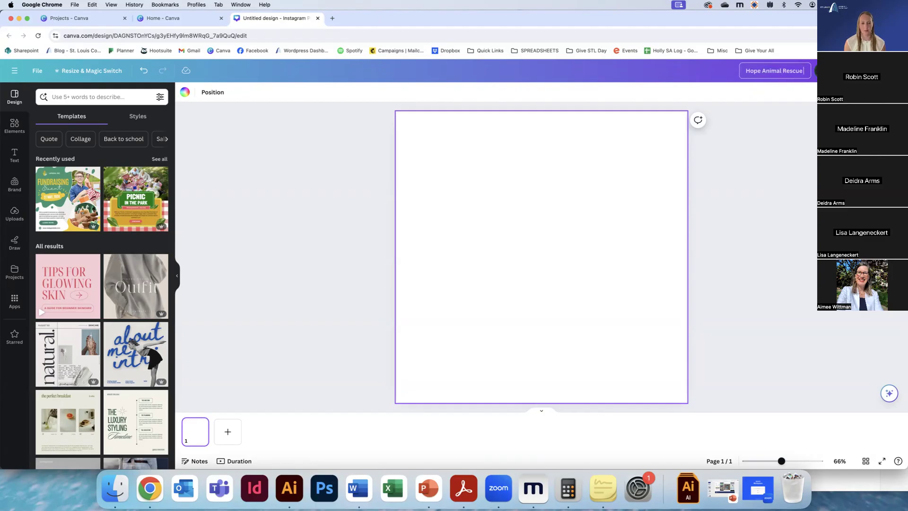
pyautogui.write('Picnic')
pyautogui.click(356, 169)
pyautogui.click(356, 169)
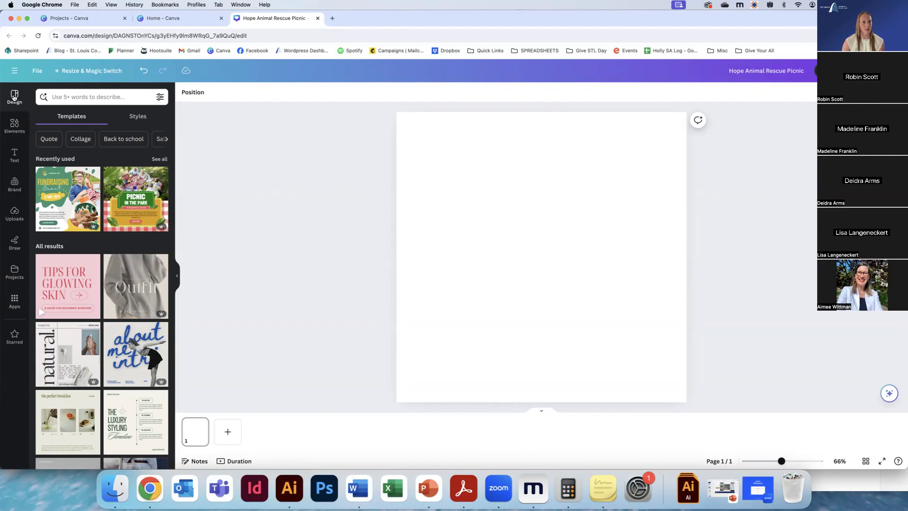
# Browse the ready-made templates offered for the Instagram post
pyautogui.scroll(-1, 107, 305)
pyautogui.scroll(-6, 106, 305)
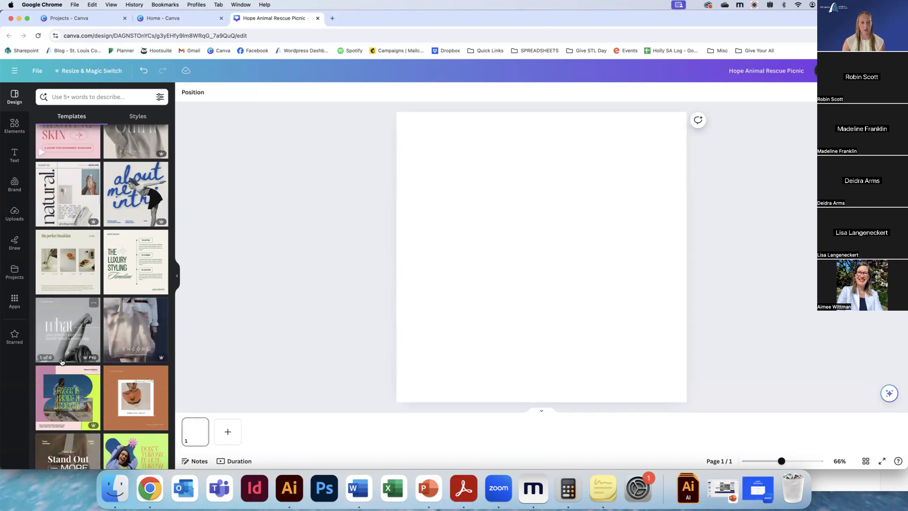
pyautogui.scroll(-5, 123, 351)
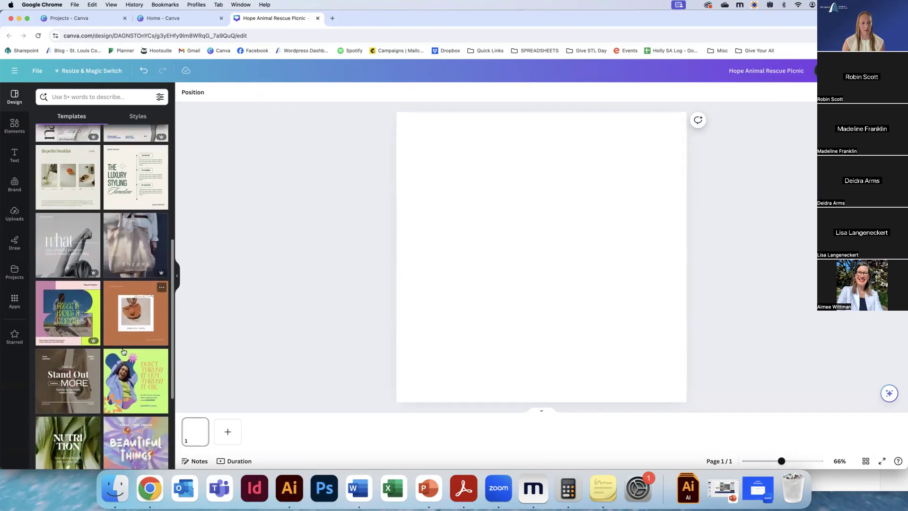
pyautogui.scroll(8, 123, 351)
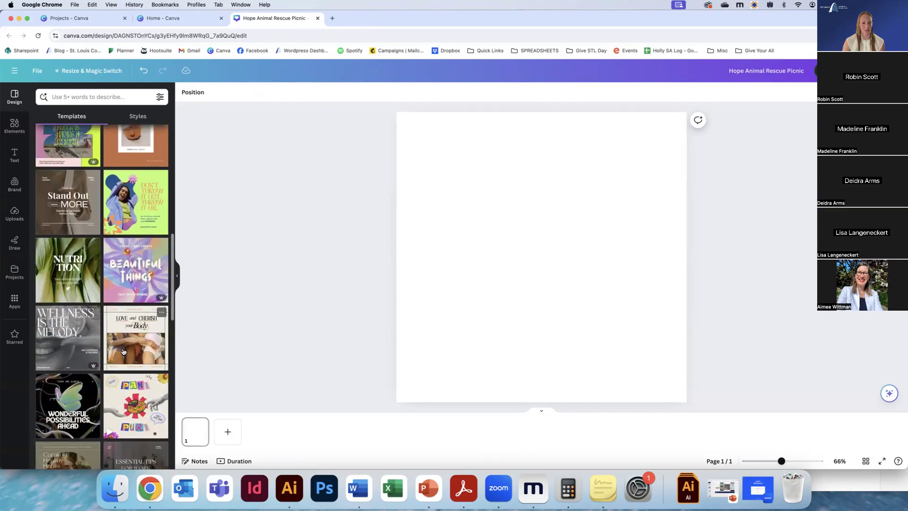
pyautogui.scroll(1, 123, 351)
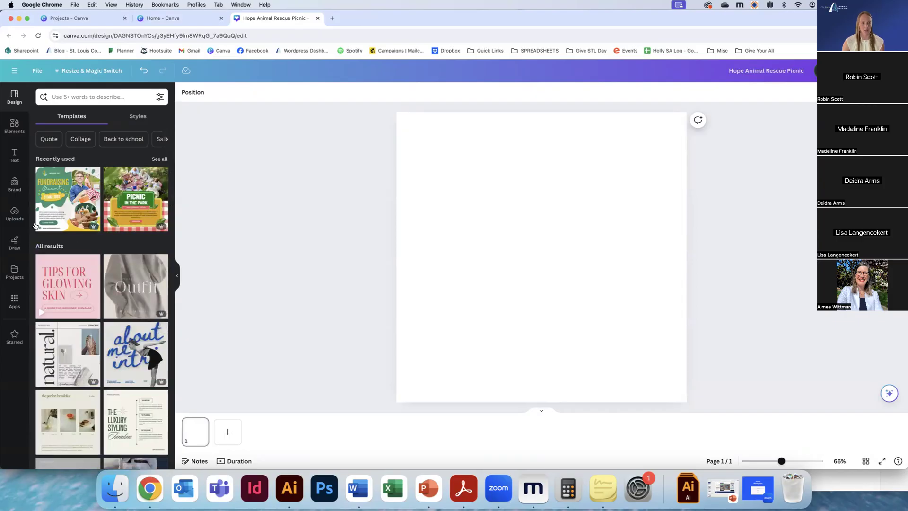
# Look through the Elements library, including the full Graphics collection and the stickers, photos, videos and audio
pyautogui.click(18, 130)
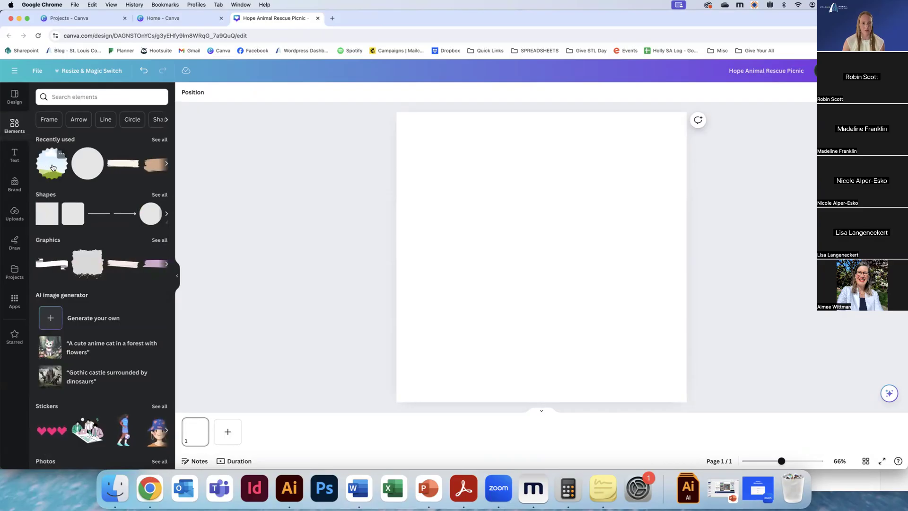
pyautogui.click(153, 241)
pyautogui.scroll(-5, 138, 225)
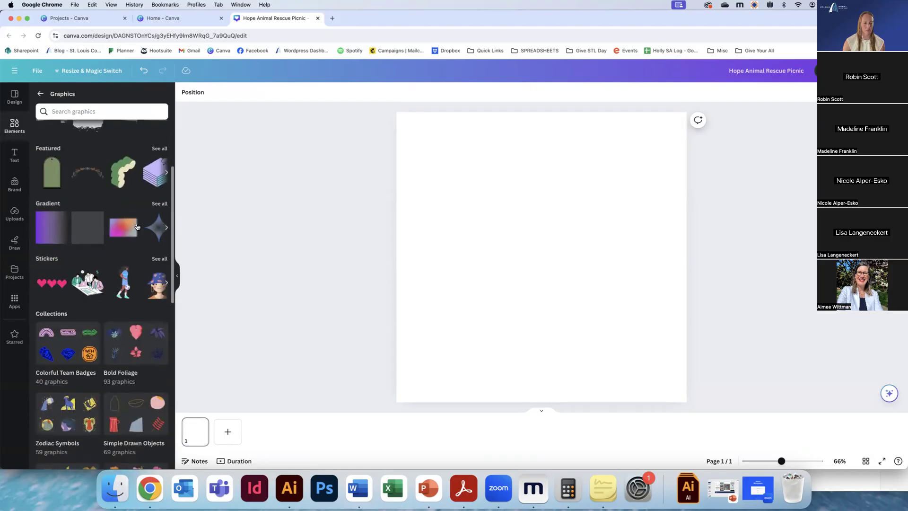
pyautogui.scroll(-5, 137, 227)
pyautogui.scroll(-2, 138, 226)
pyautogui.scroll(6, 137, 226)
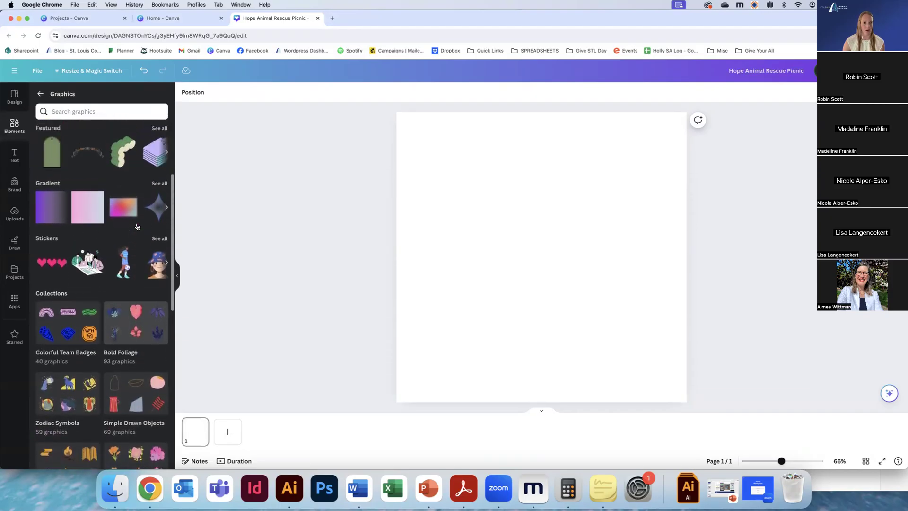
pyautogui.click(41, 94)
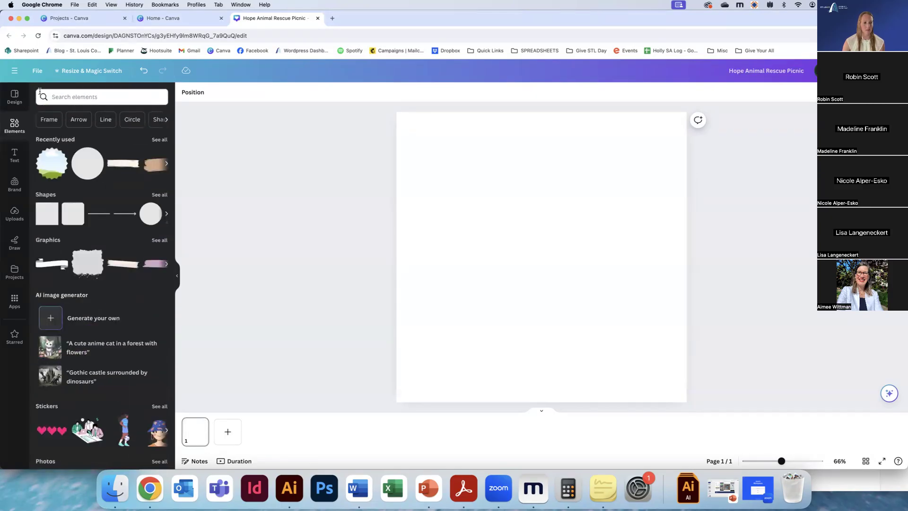
pyautogui.scroll(-5, 90, 323)
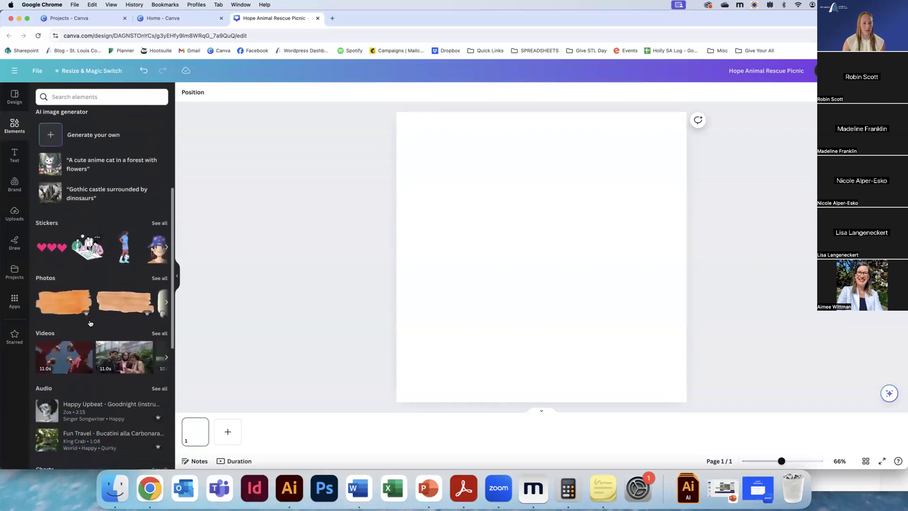
pyautogui.scroll(-1, 90, 323)
pyautogui.scroll(5, 89, 321)
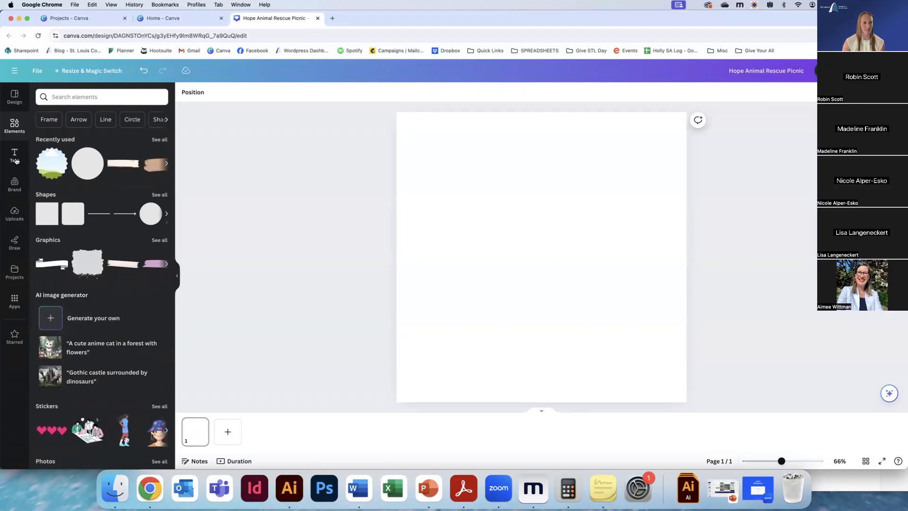
# Examine the text styles and font combinations, the Hope for Animals Brand Kit assets and the upload options in the editor
pyautogui.click(15, 156)
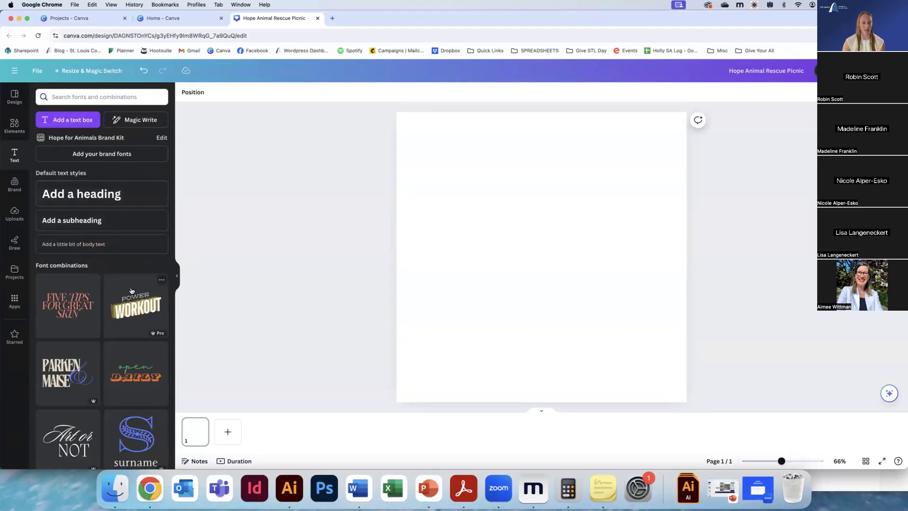
pyautogui.scroll(-1, 123, 307)
pyautogui.scroll(-5, 122, 307)
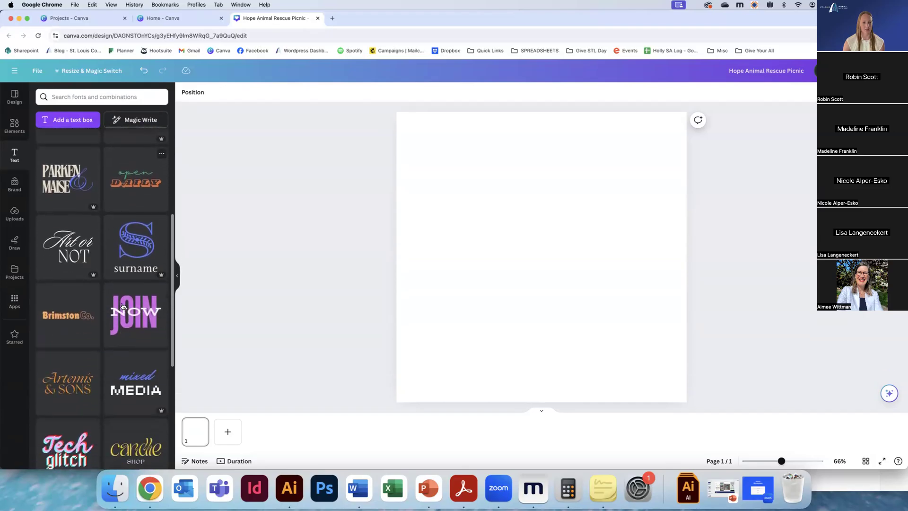
pyautogui.scroll(-2, 122, 306)
pyautogui.scroll(-2, 123, 307)
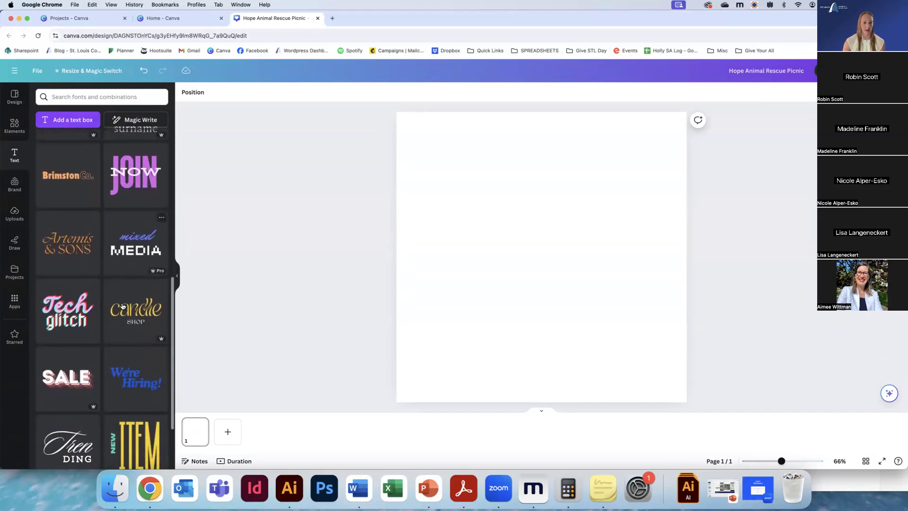
pyautogui.scroll(-2, 123, 306)
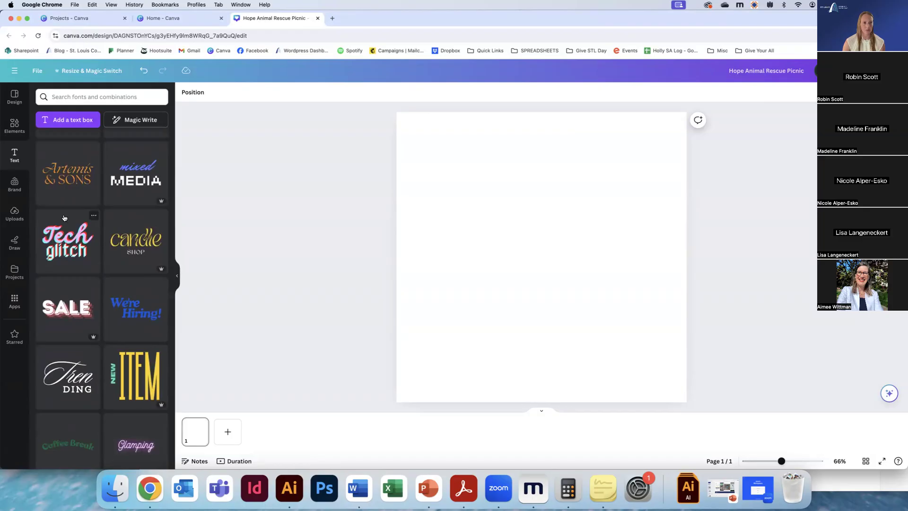
pyautogui.click(16, 185)
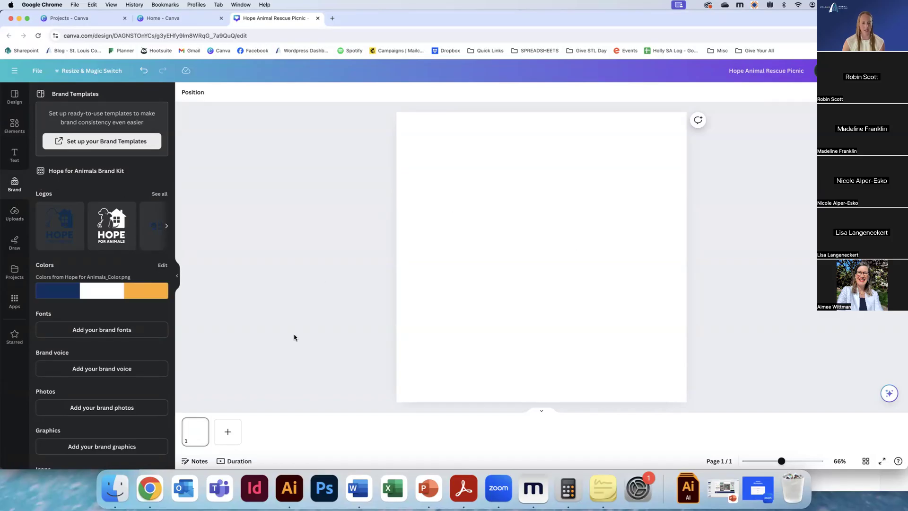
pyautogui.click(11, 221)
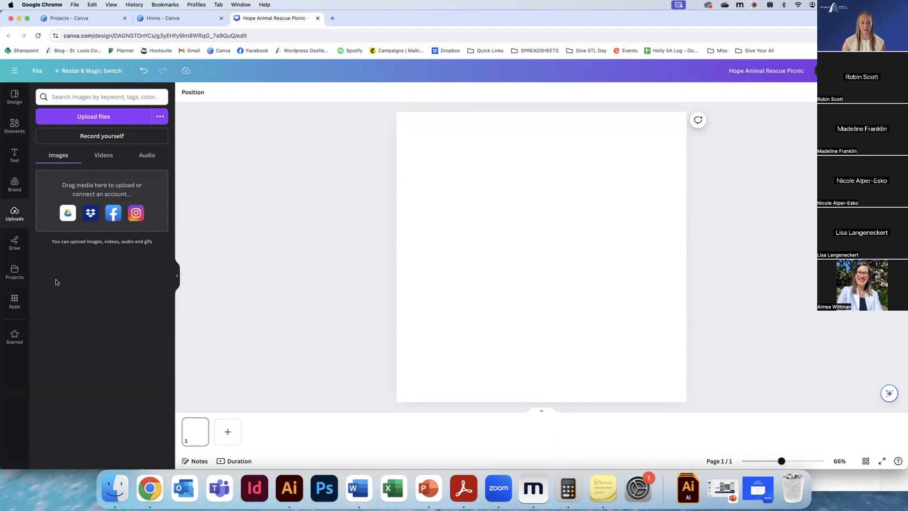
# Try the red marker with a few freehand strokes on the blank page and undo them all
pyautogui.click(14, 242)
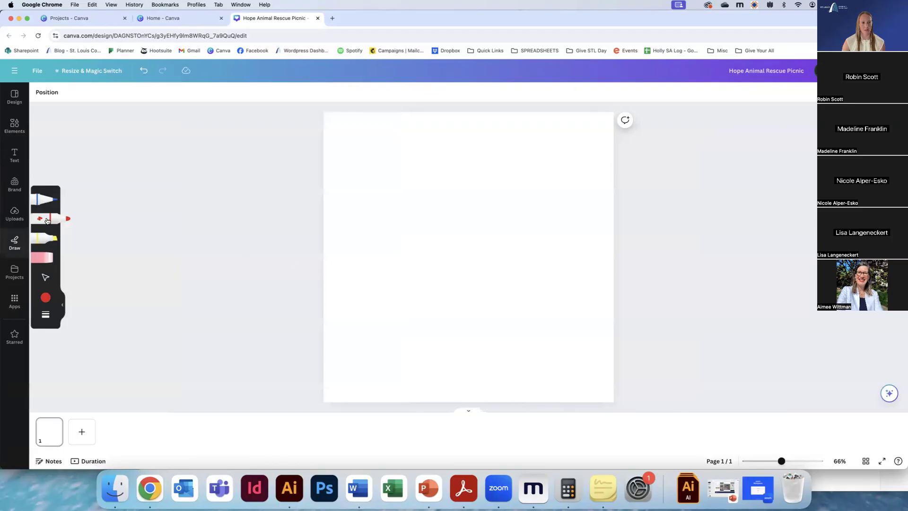
pyautogui.moveTo(401, 179); pyautogui.dragTo(403, 218)
pyautogui.moveTo(430, 179)
pyautogui.mouseDown()
pyautogui.moveTo(428, 211)
pyautogui.moveTo(413, 231)
pyautogui.moveTo(474, 190)
pyautogui.mouseUp()
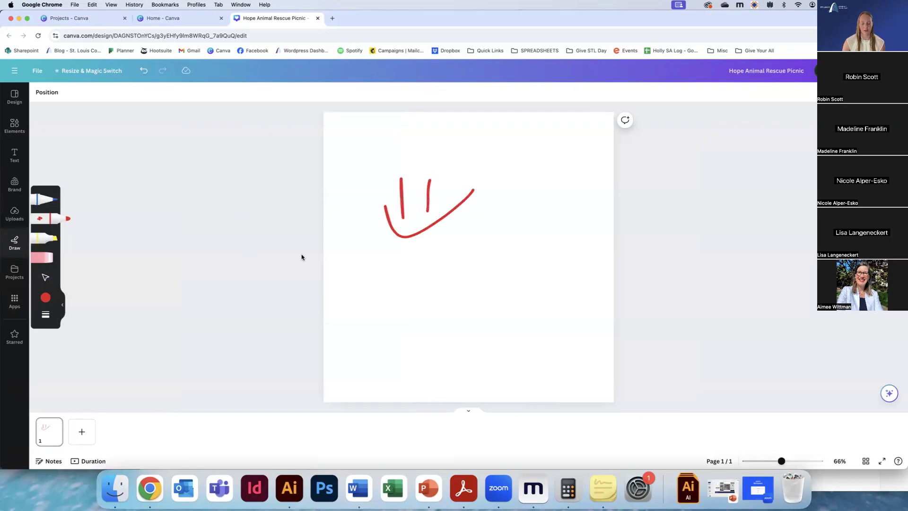
pyautogui.press('super+z')
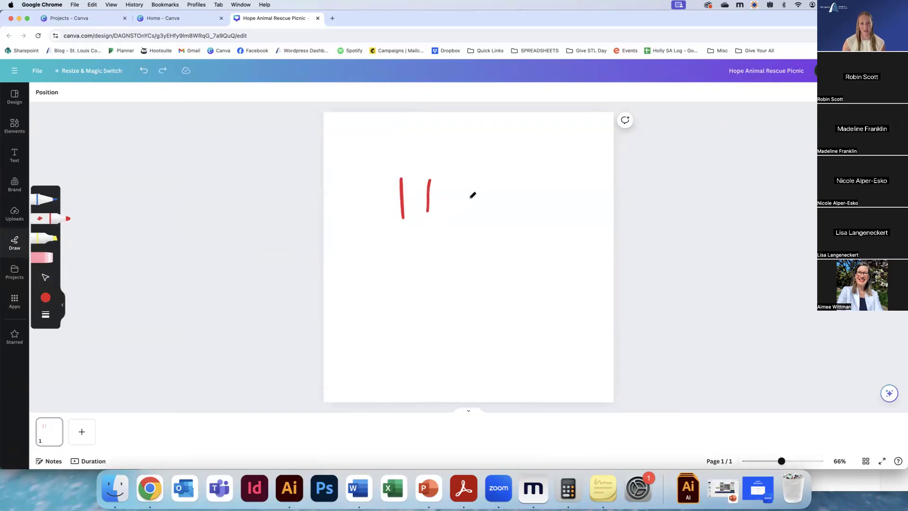
pyautogui.press('super+z')
pyautogui.press('super+z')
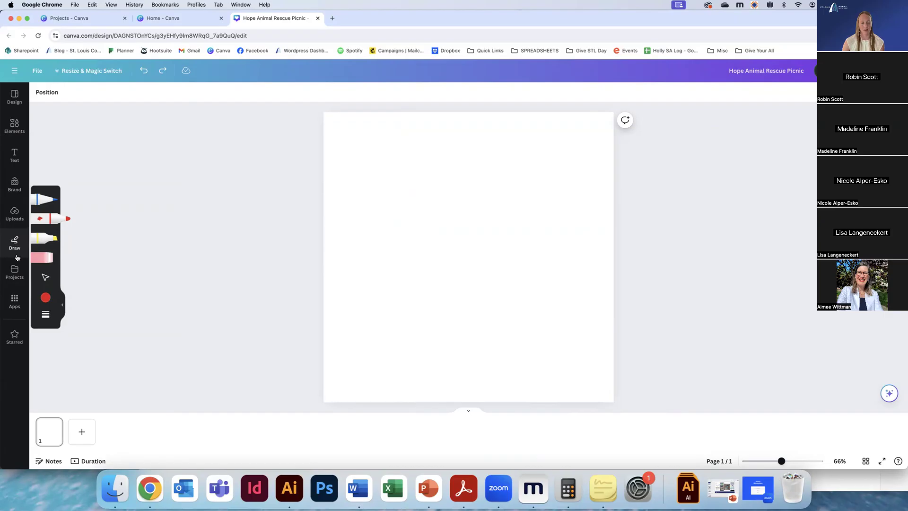
# Look through the saved projects, the available Canva apps including the AI-powered ones, and the starred items
pyautogui.click(14, 274)
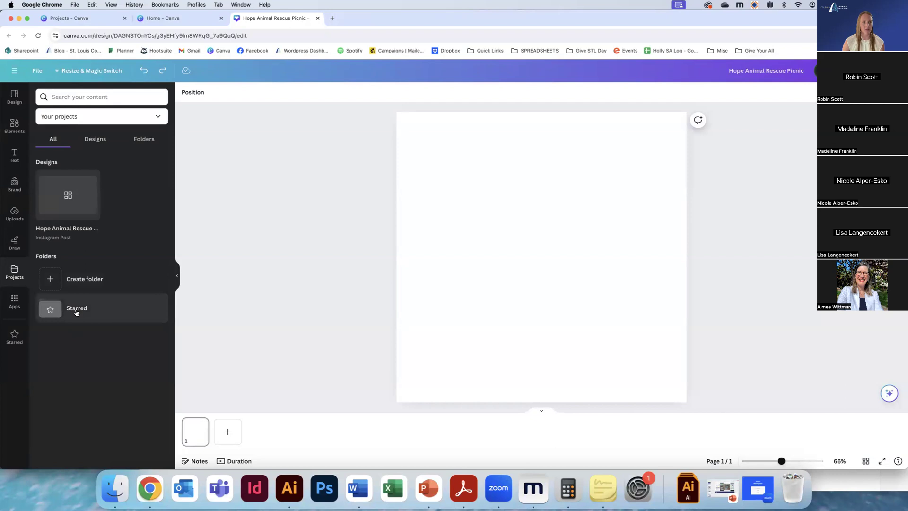
pyautogui.click(15, 301)
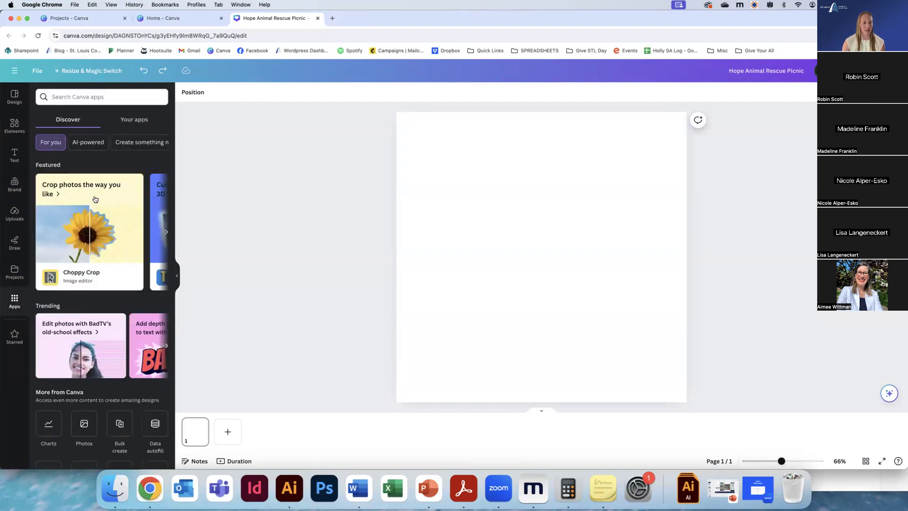
pyautogui.scroll(-5, 95, 200)
pyautogui.scroll(-5, 95, 199)
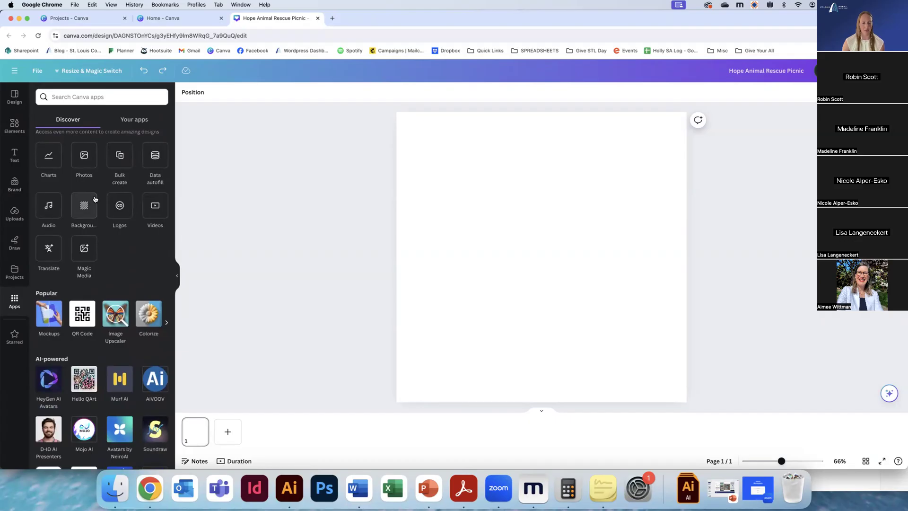
pyautogui.scroll(-7, 94, 199)
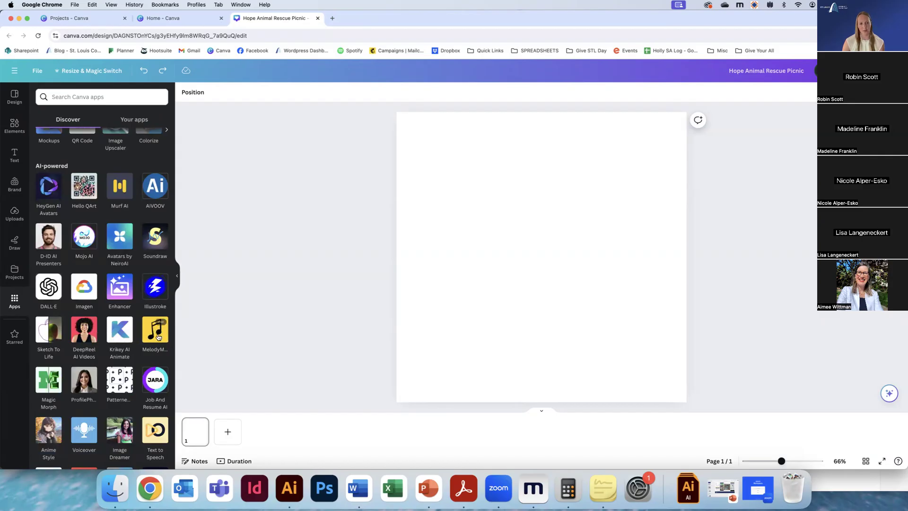
pyautogui.scroll(1, 129, 342)
pyautogui.scroll(10, 129, 342)
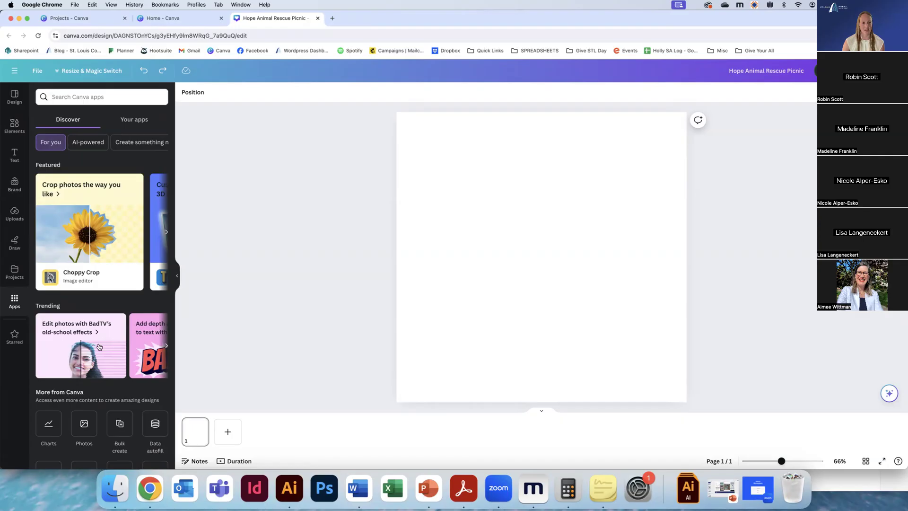
pyautogui.click(14, 335)
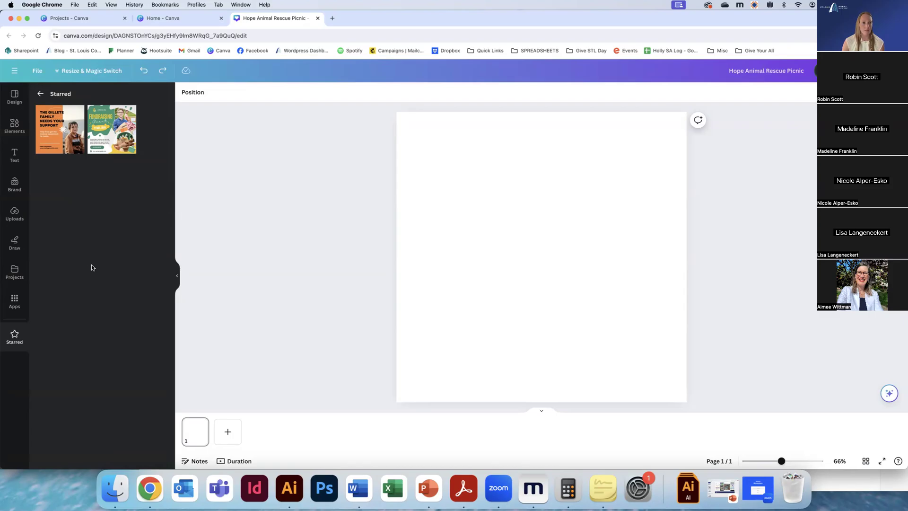
# Apply the recently used Green and Yellow Playful Fundraising Event template to the blank Instagram post
pyautogui.click(11, 95)
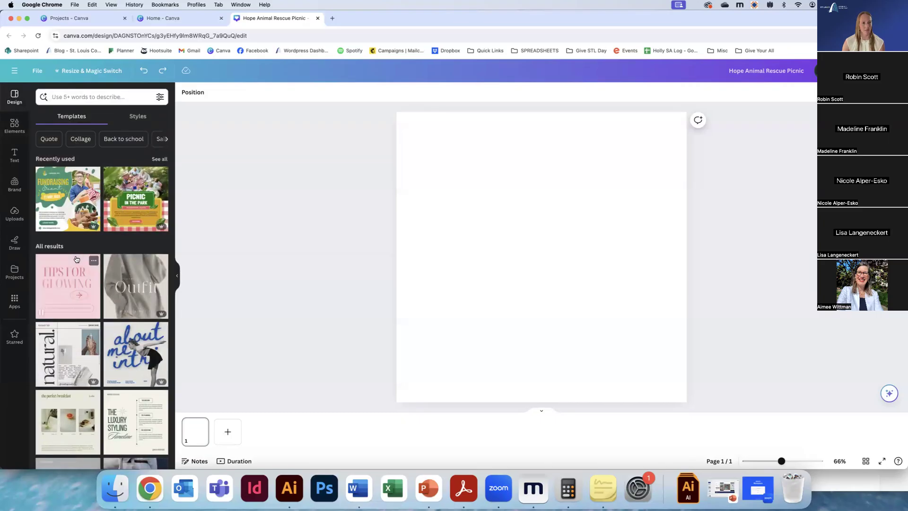
pyautogui.click(160, 158)
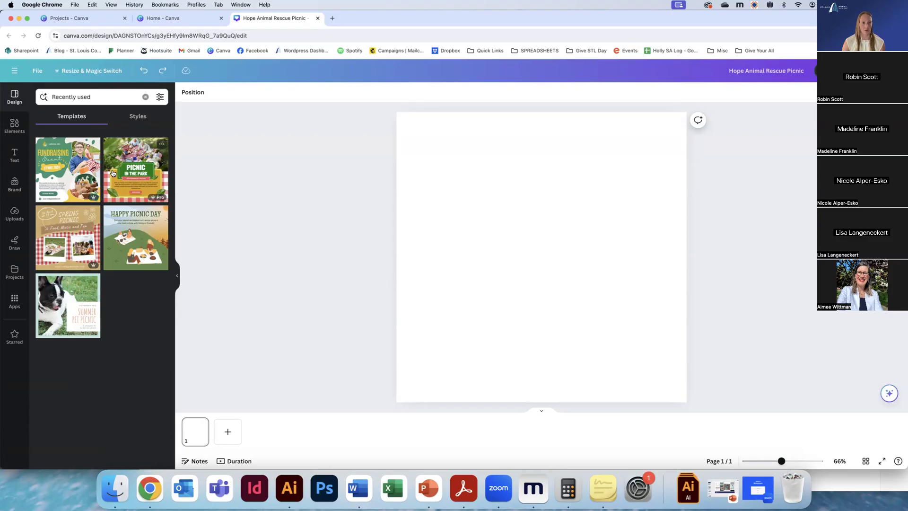
pyautogui.click(76, 181)
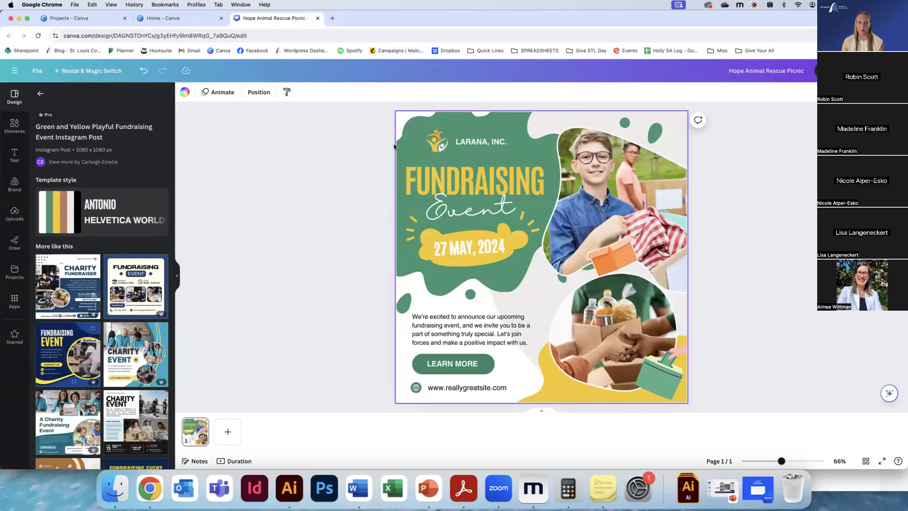
# Recolour the large green background shape behind the Fundraising Event heading with the Hope for Animals navy blue
pyautogui.click(416, 128)
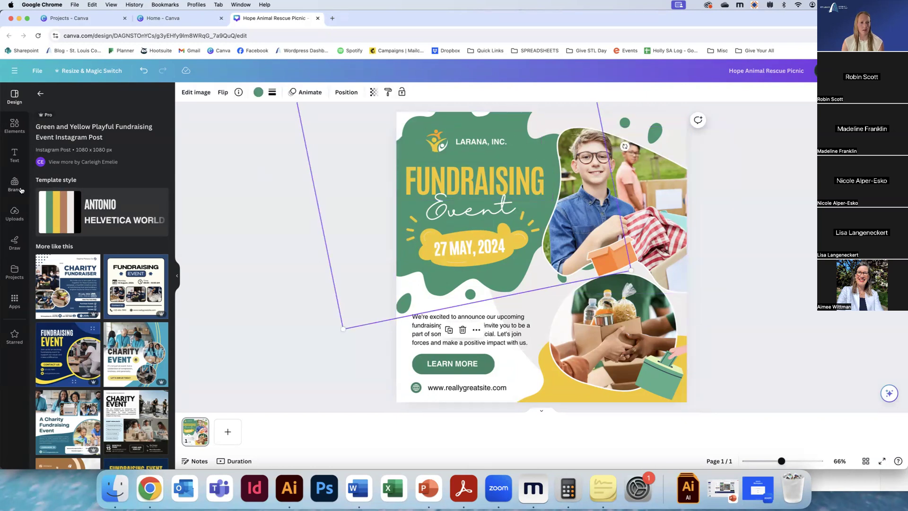
pyautogui.click(257, 93)
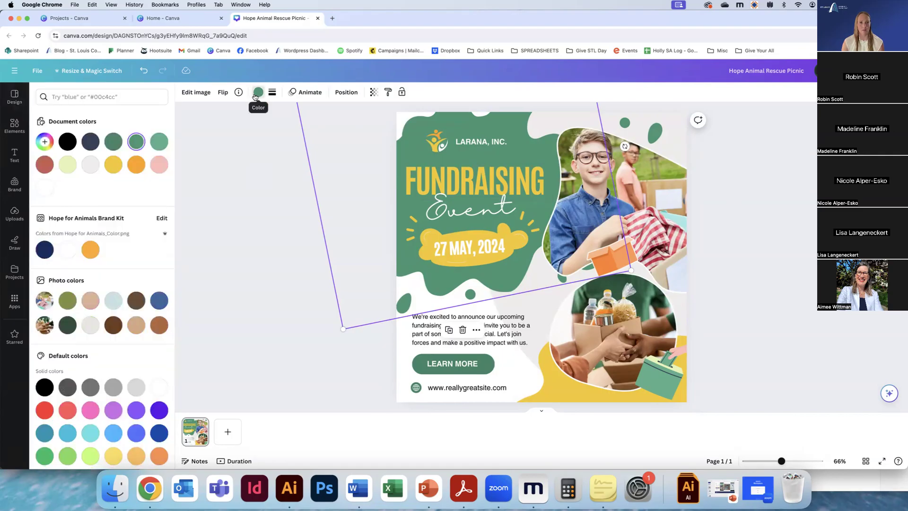
pyautogui.click(45, 250)
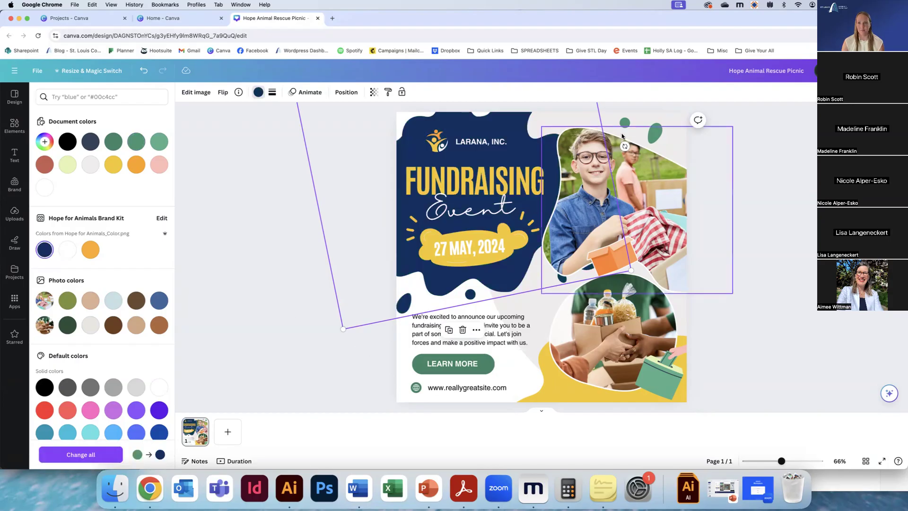
# Recolour the small green circle above the boy's photo with the brand navy blue
pyautogui.click(654, 128)
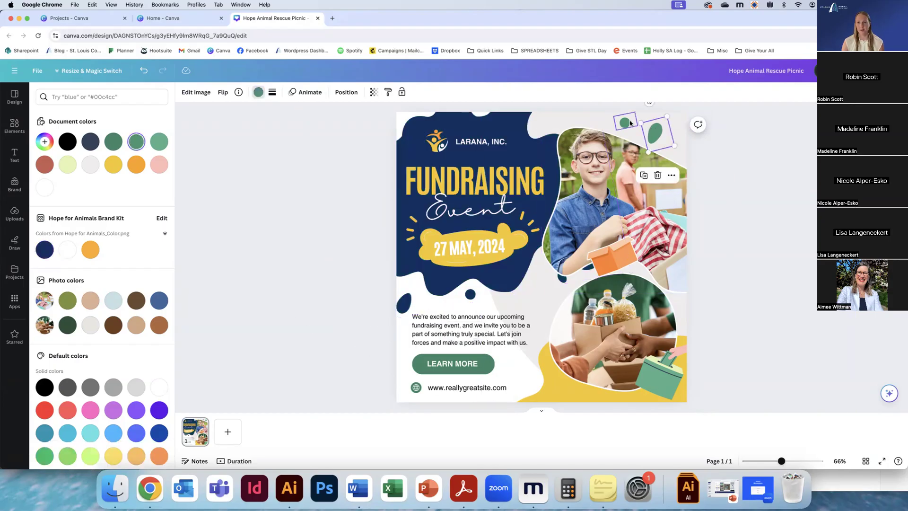
pyautogui.keyDown('shift'); pyautogui.click(629, 123); pyautogui.keyUp('shift')
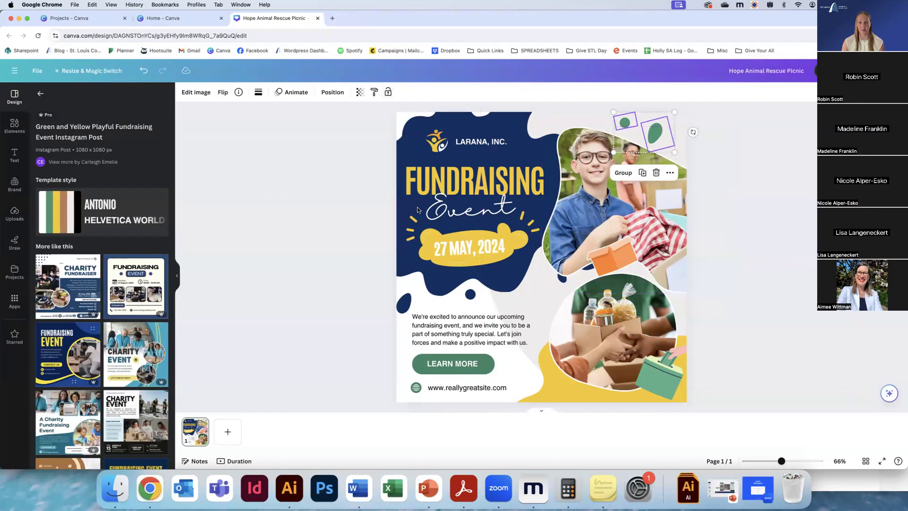
pyautogui.click(272, 242)
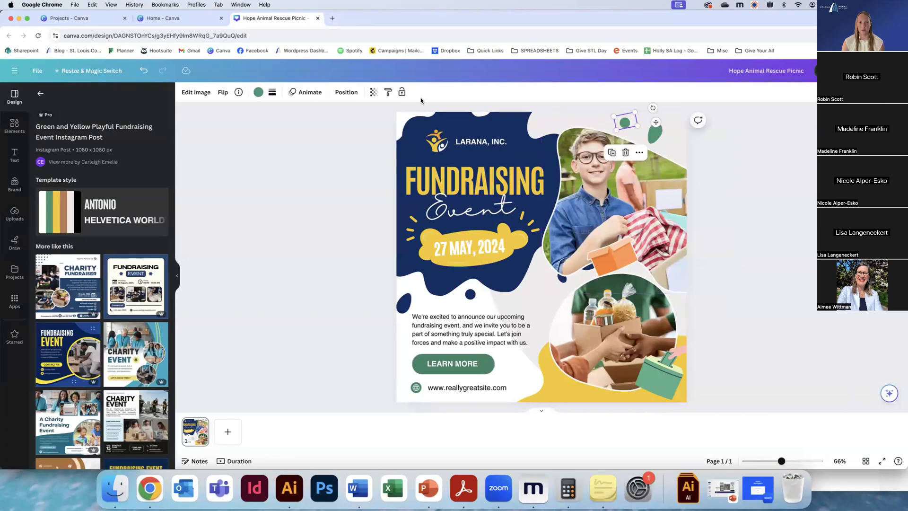
pyautogui.click(258, 92)
pyautogui.click(44, 249)
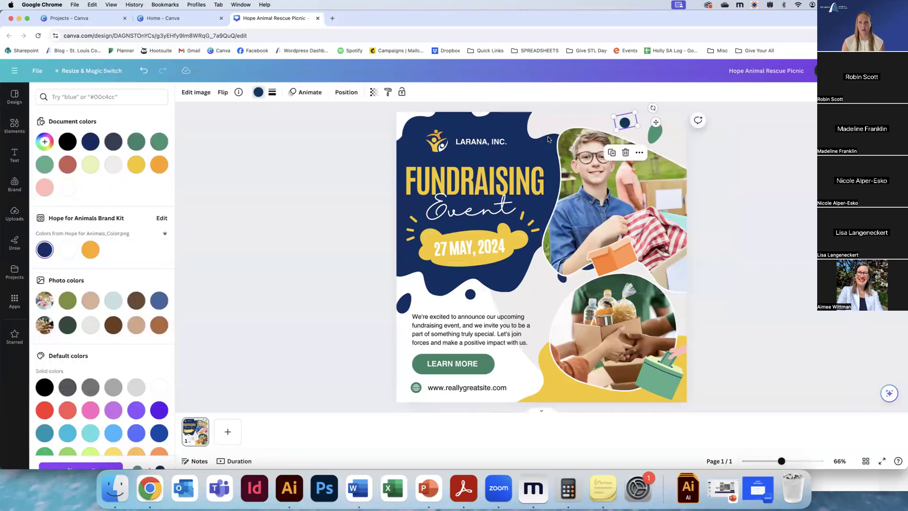
# Recolour the green leaf shape above the boy's photo and the yellow shape in the page's lower corner with the brand orange
pyautogui.press('Tab')
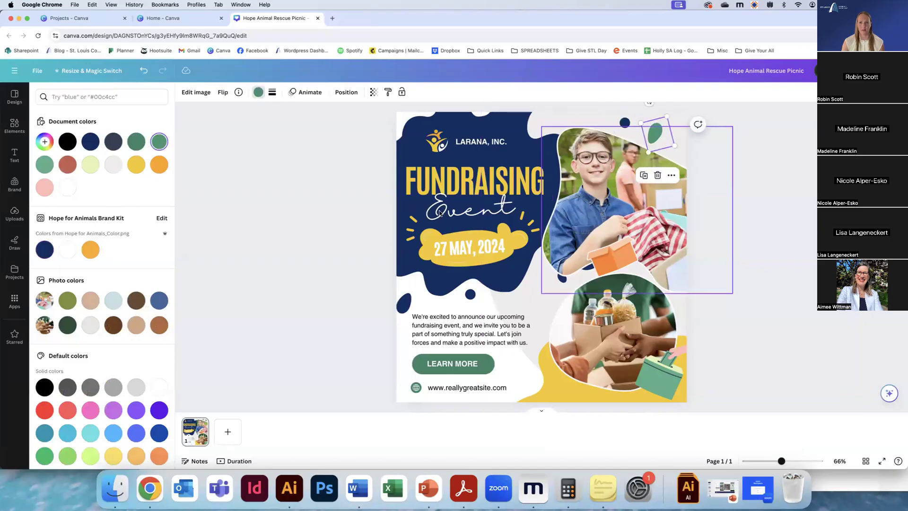
pyautogui.click(90, 250)
pyautogui.click(561, 388)
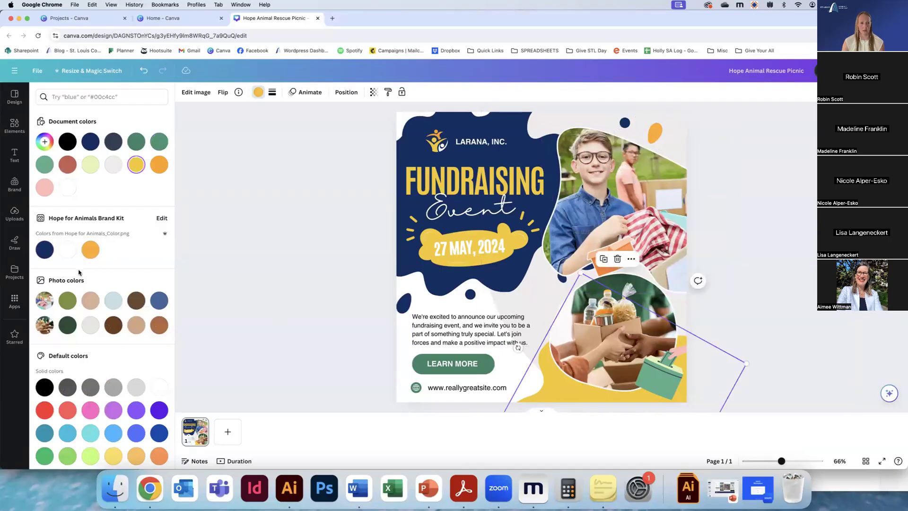
pyautogui.click(90, 249)
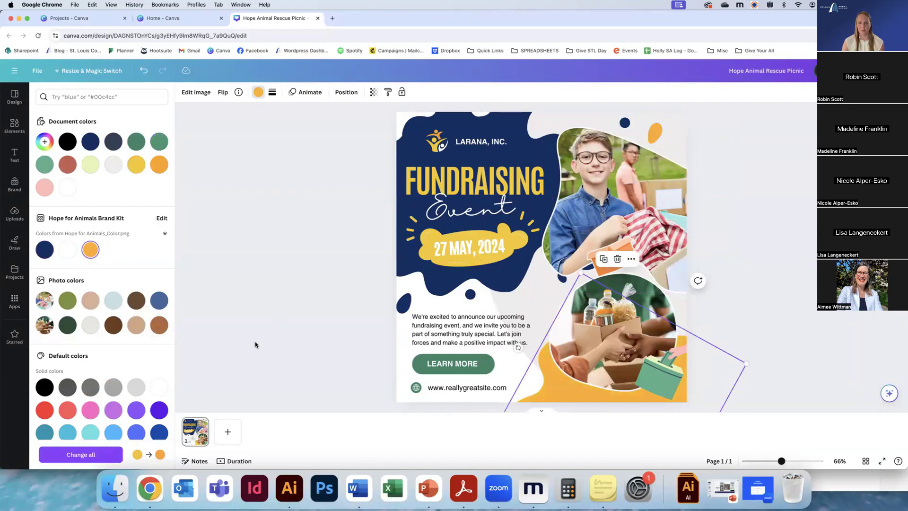
# Delete the globe icon beside the web address and recolour the LEARN MORE button with the brand orange
pyautogui.click(417, 388)
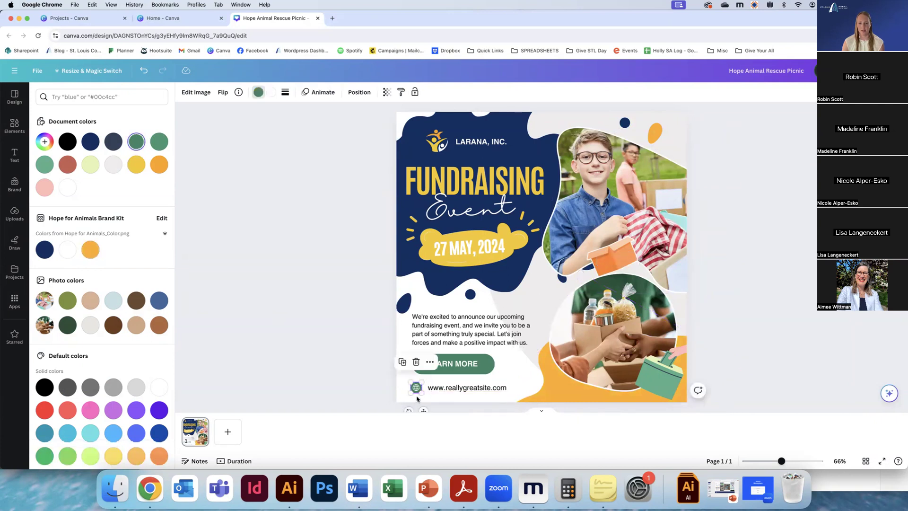
pyautogui.click(417, 363)
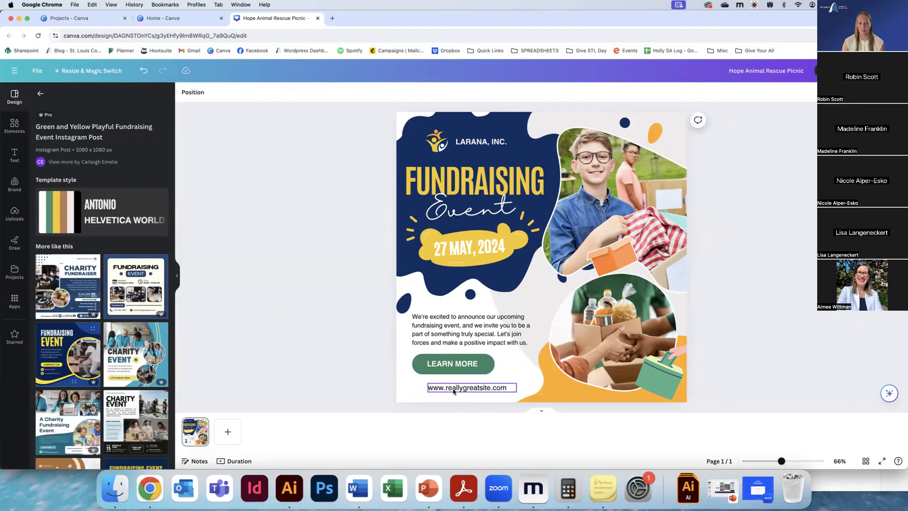
pyautogui.click(419, 364)
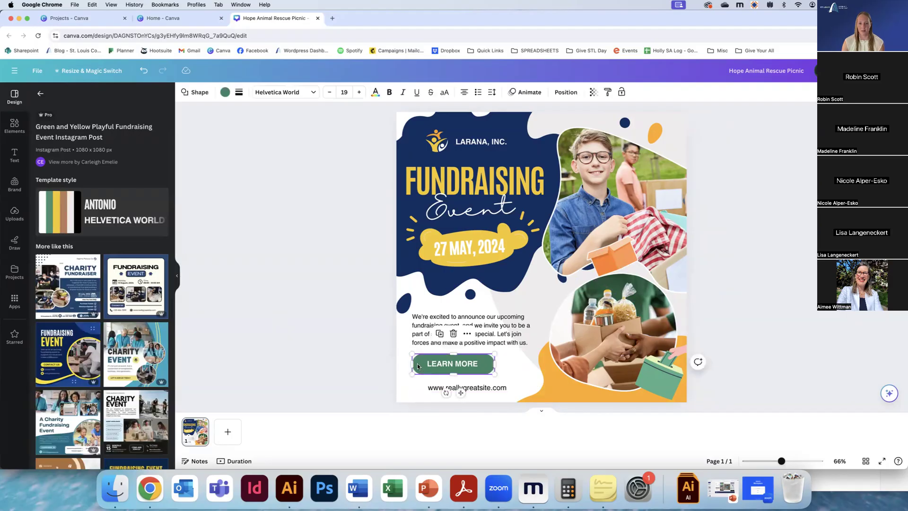
pyautogui.click(226, 92)
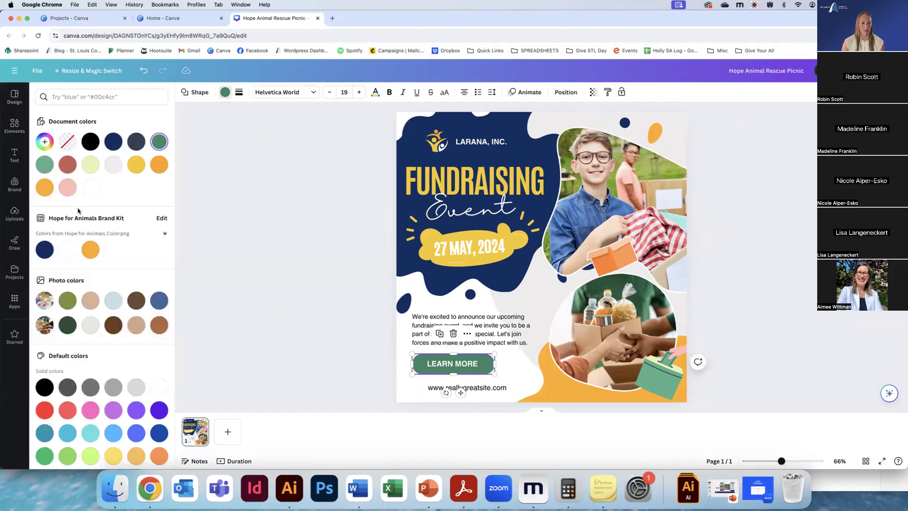
pyautogui.click(90, 250)
pyautogui.click(231, 246)
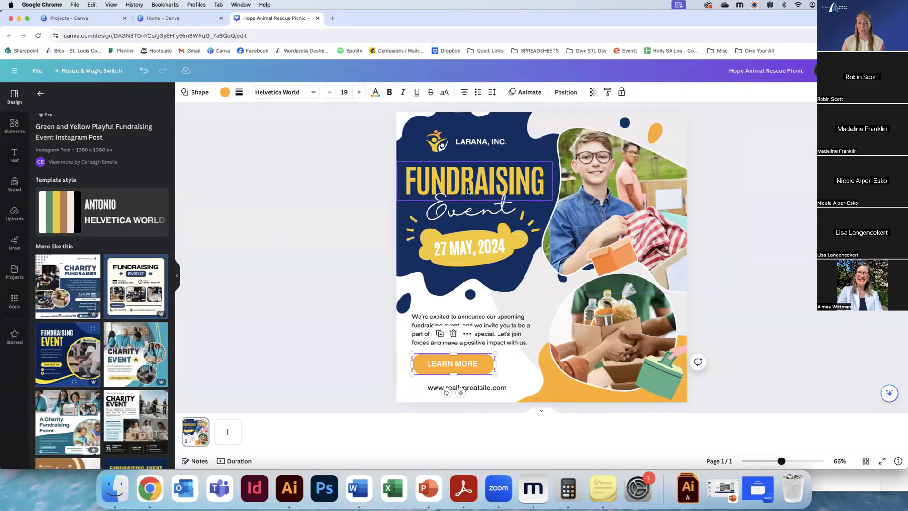
# Delete the placeholder company name LARANA, INC. and its logo icon above the heading
pyautogui.click(493, 146)
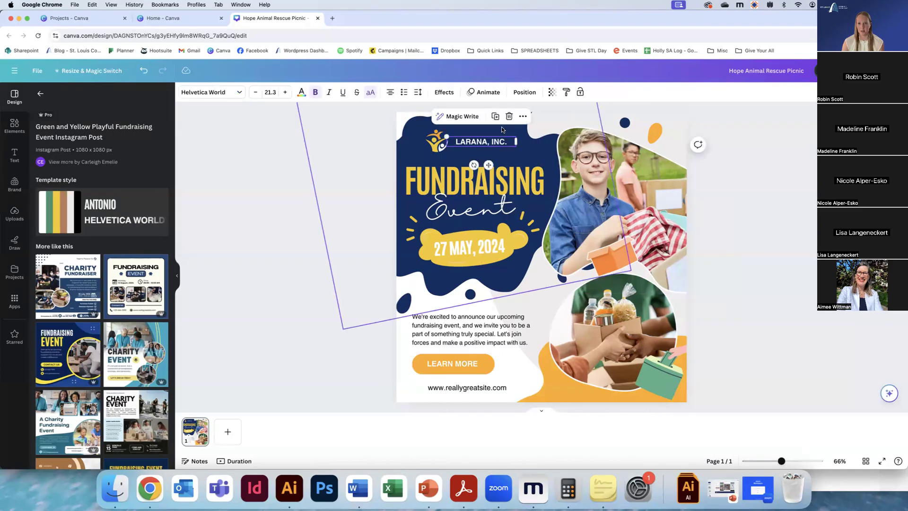
pyautogui.press('Delete')
pyautogui.click(446, 147)
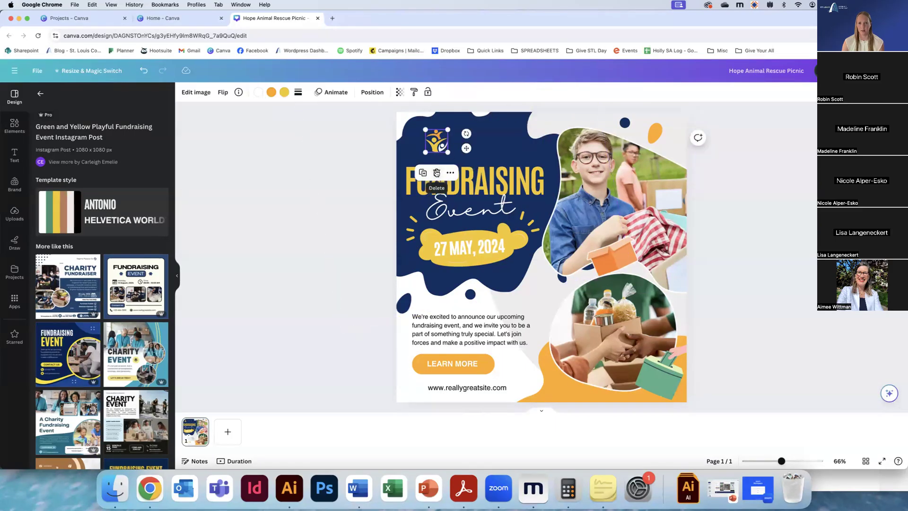
pyautogui.press('Delete')
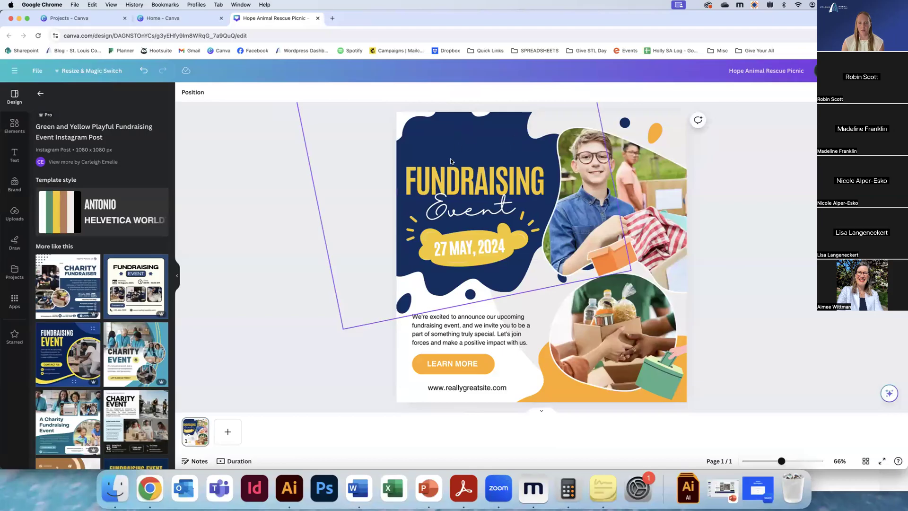
# Insert the white Hope for Animals logo from the Brand Kit, shrink it and move it to the top of the navy shape
pyautogui.click(14, 187)
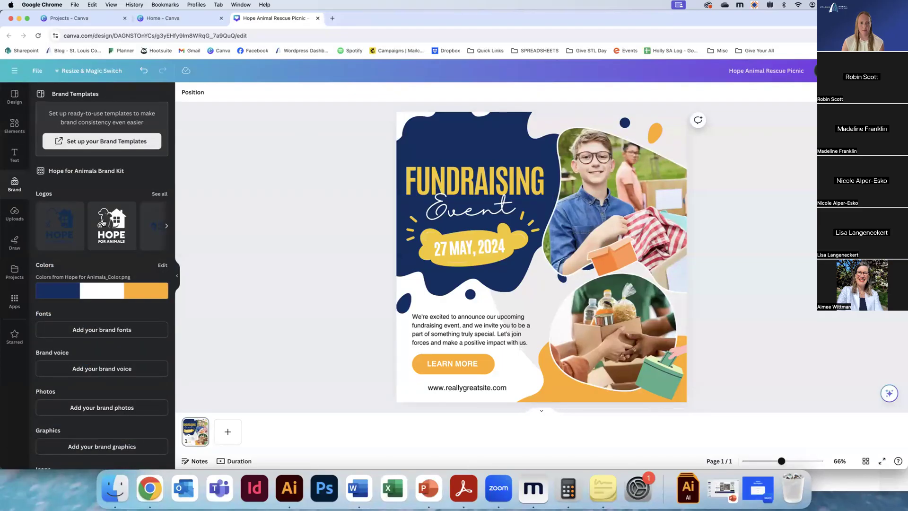
pyautogui.click(105, 223)
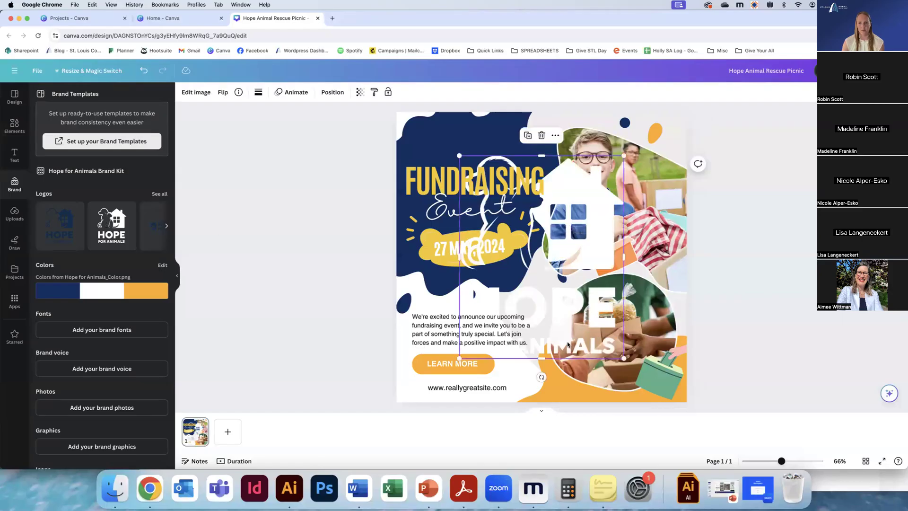
pyautogui.moveTo(618, 358); pyautogui.dragTo(508, 215)
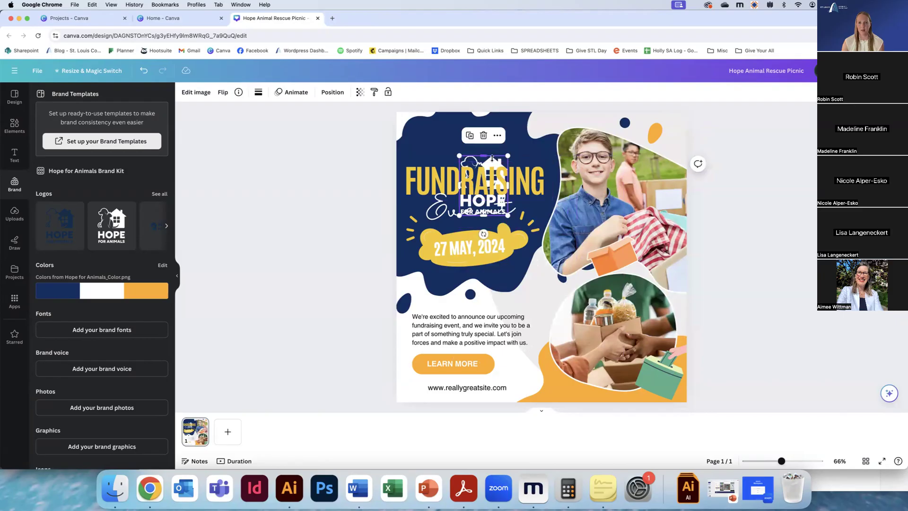
pyautogui.moveTo(495, 162); pyautogui.dragTo(485, 127)
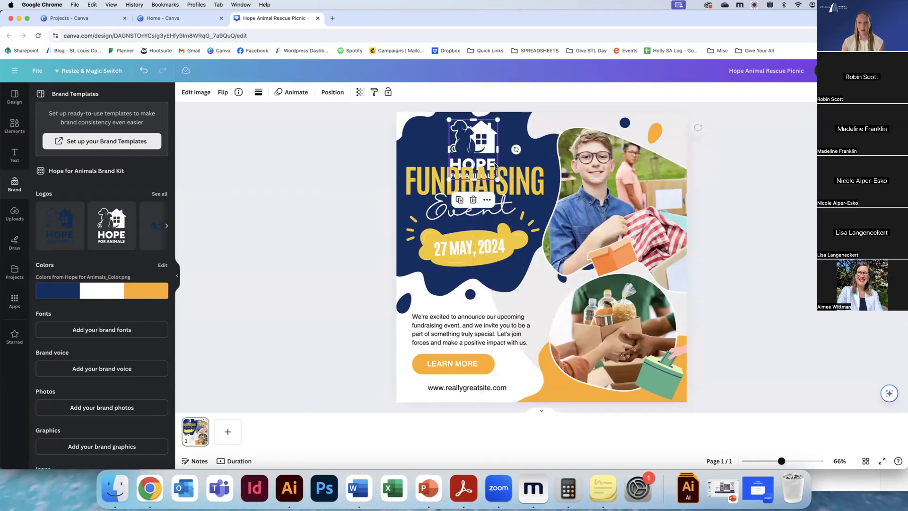
# Shrink the white Hope for Animals logo further and centre it above the FUNDRAISING heading
pyautogui.moveTo(497, 179); pyautogui.dragTo(478, 140)
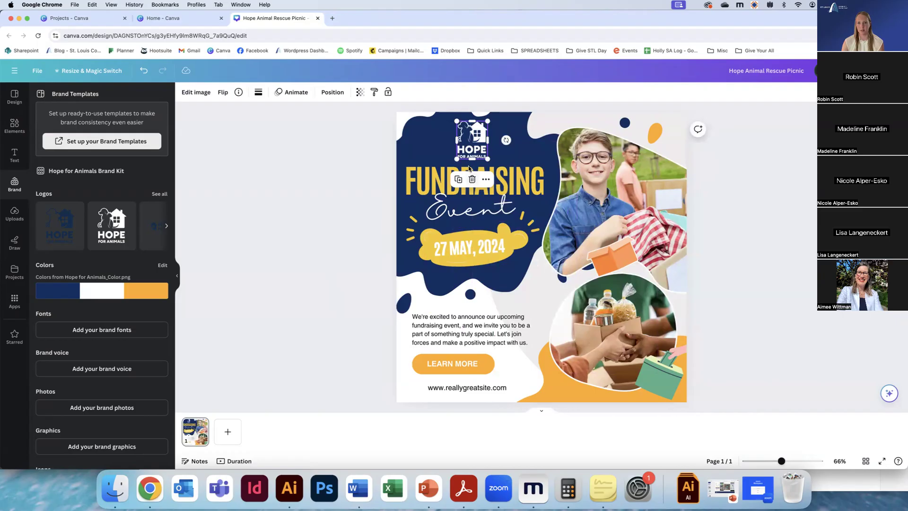
pyautogui.moveTo(475, 142); pyautogui.dragTo(476, 138)
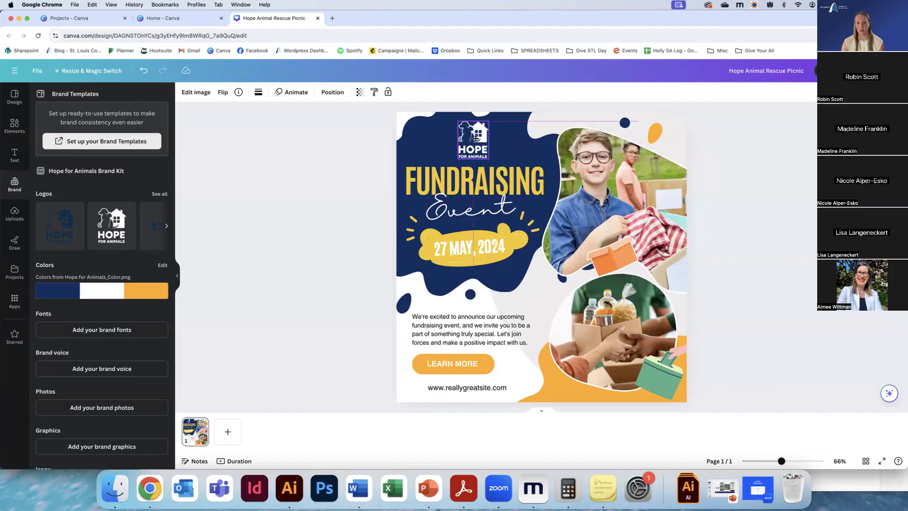
pyautogui.moveTo(476, 139); pyautogui.dragTo(477, 143)
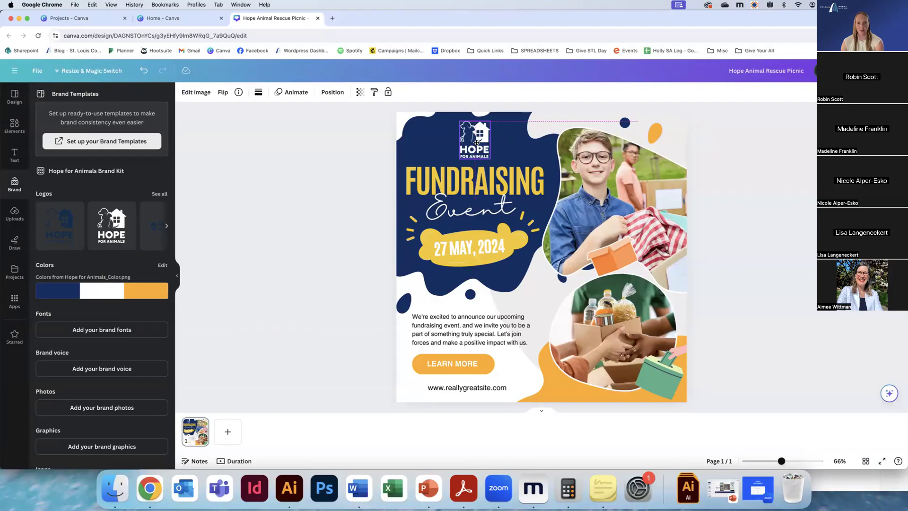
pyautogui.moveTo(477, 143); pyautogui.dragTo(477, 143)
pyautogui.moveTo(477, 143); pyautogui.dragTo(477, 143)
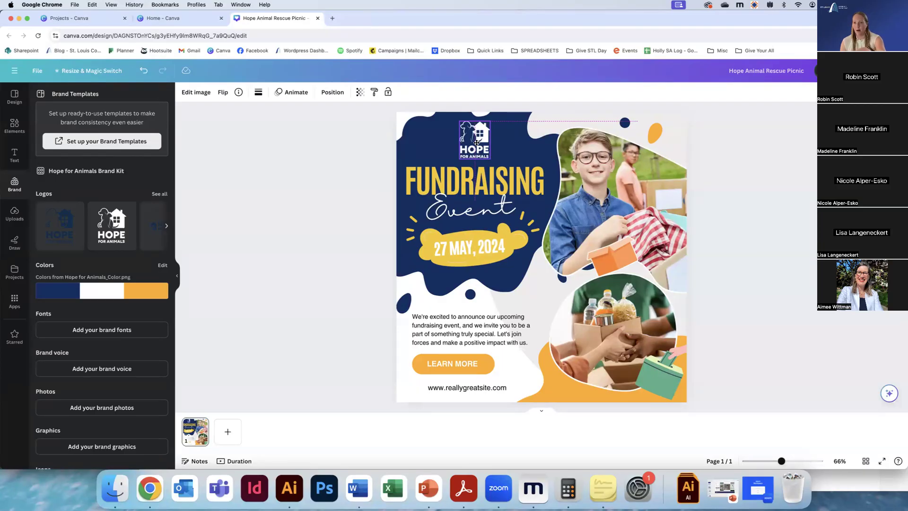
pyautogui.moveTo(477, 143); pyautogui.dragTo(477, 142)
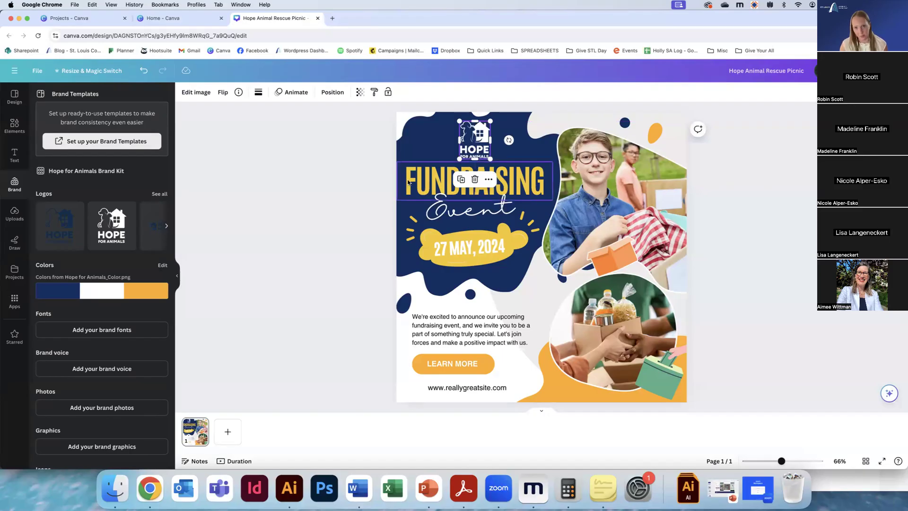
pyautogui.click(348, 234)
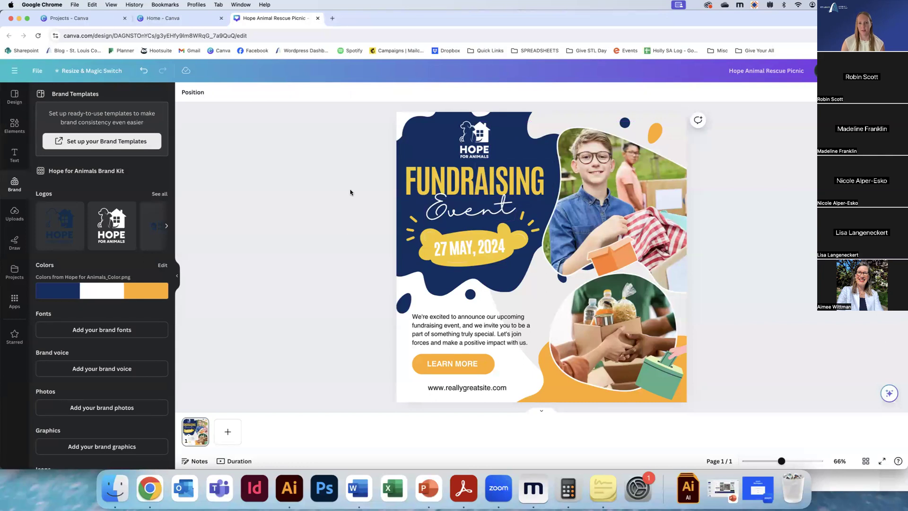
# Replace the script word Event with "Picnic", widen its text box to fit one line and recentre it under FUNDRAISING
pyautogui.click(477, 220)
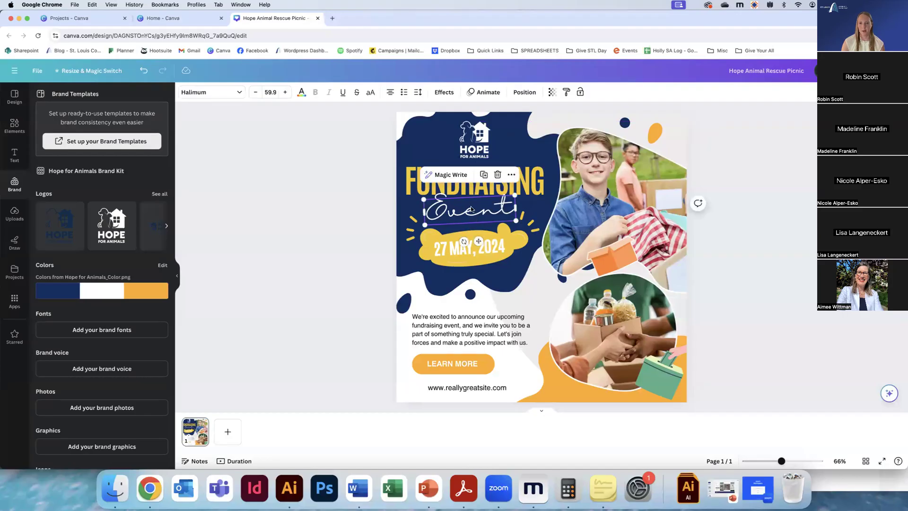
pyautogui.doubleClick(471, 208)
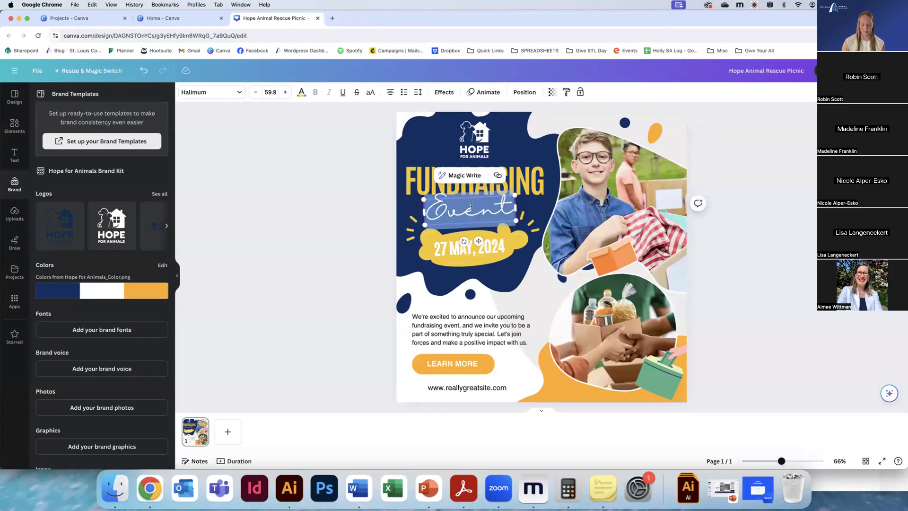
pyautogui.write('Picni')
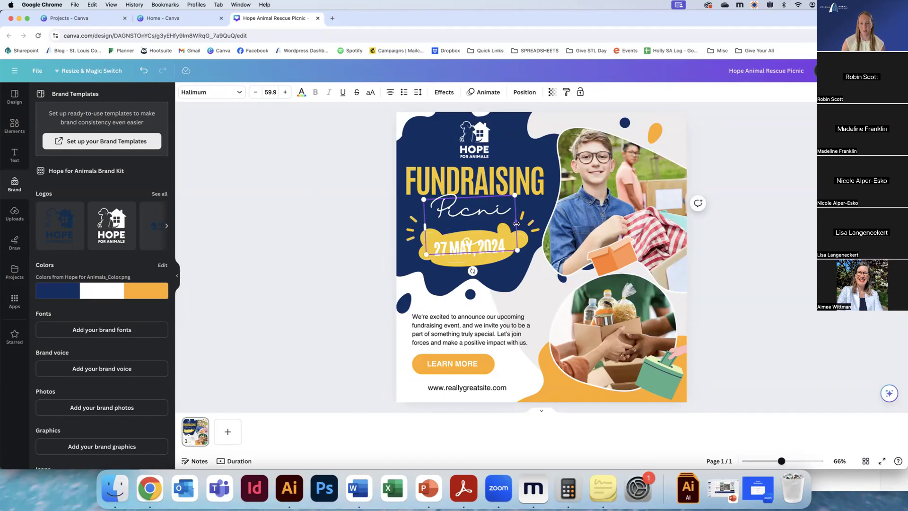
pyautogui.moveTo(516, 224); pyautogui.dragTo(552, 221)
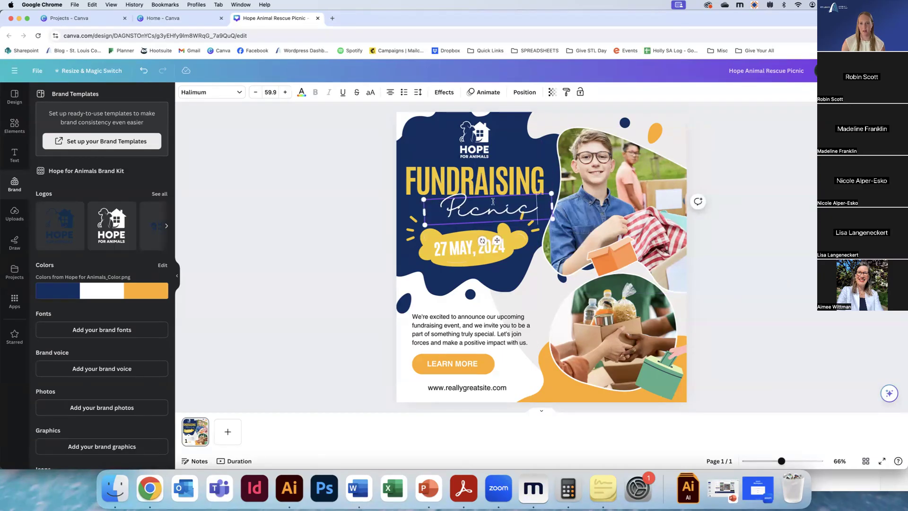
pyautogui.moveTo(497, 240); pyautogui.dragTo(486, 241)
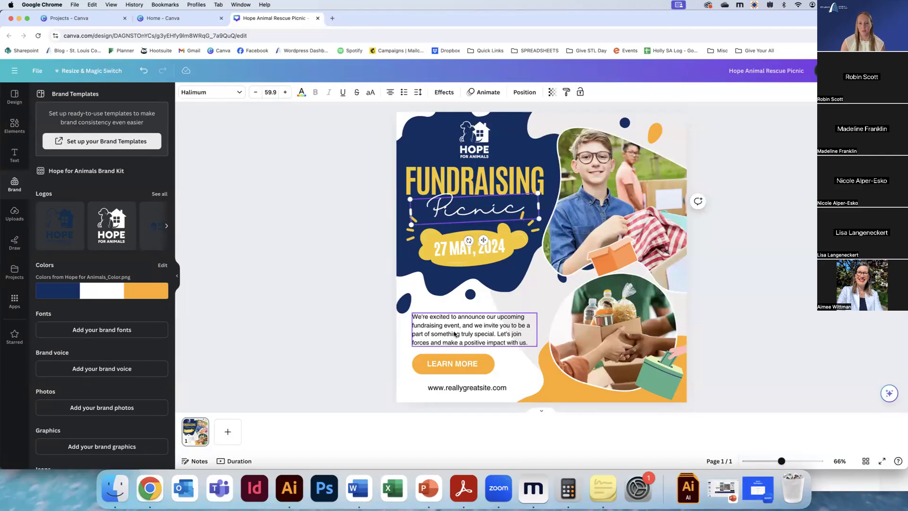
# Replace the body paragraph with "Please join us for a fun picnic to support the animals at our shelter."
pyautogui.click(488, 327)
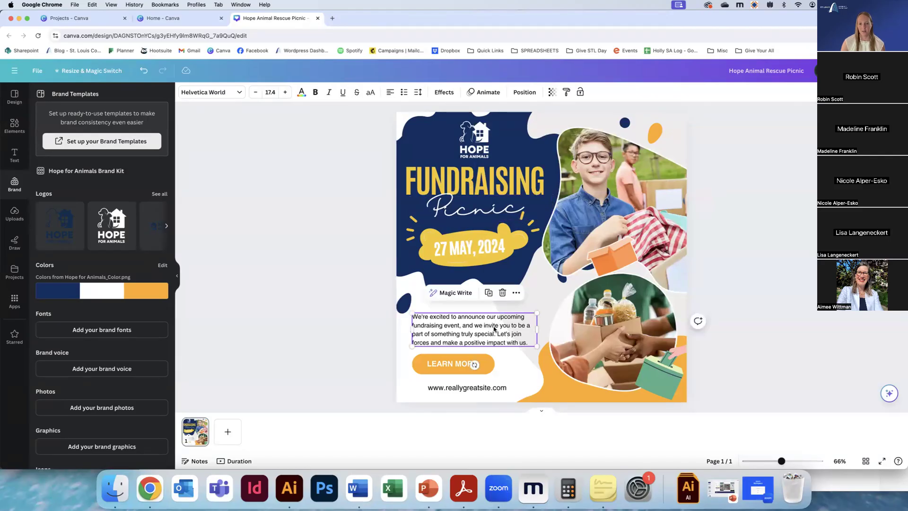
pyautogui.doubleClick(494, 327)
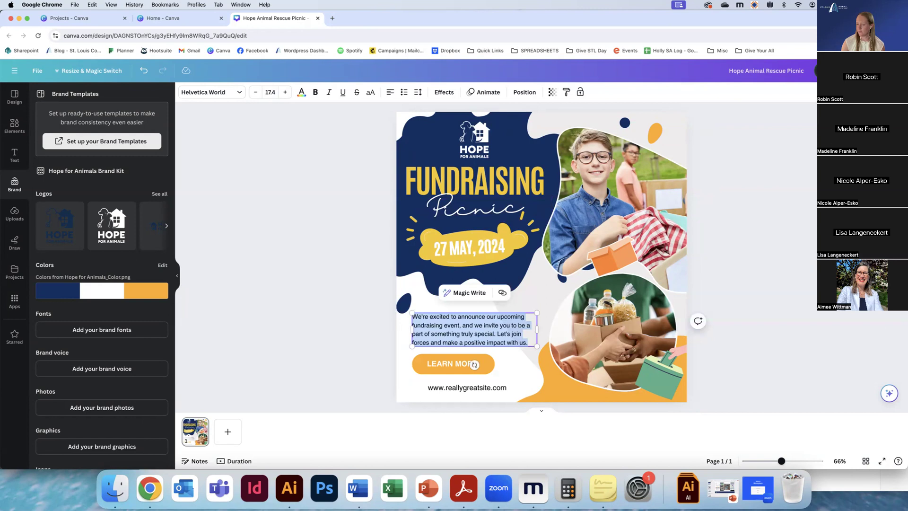
pyautogui.press('BackSpace')
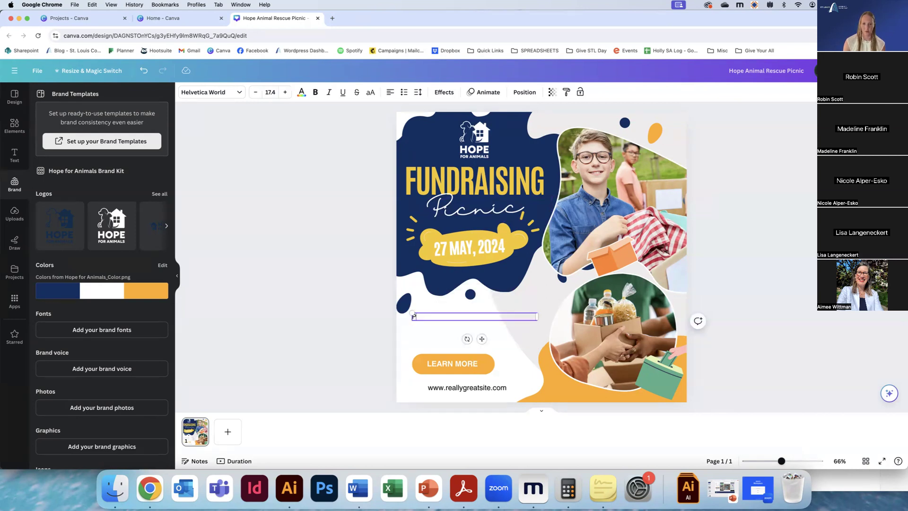
pyautogui.write('Please join us for a fun picnic to support the')
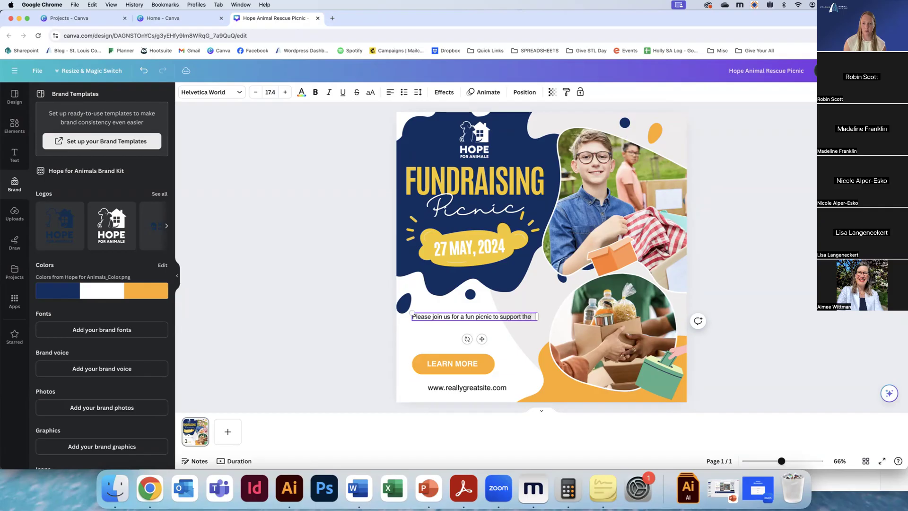
pyautogui.write(' animals at our shelter.')
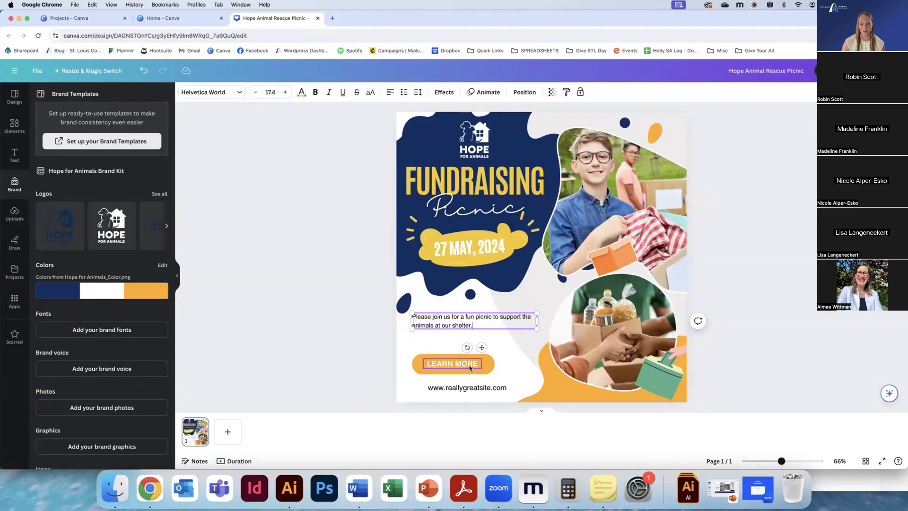
pyautogui.doubleClick(479, 389)
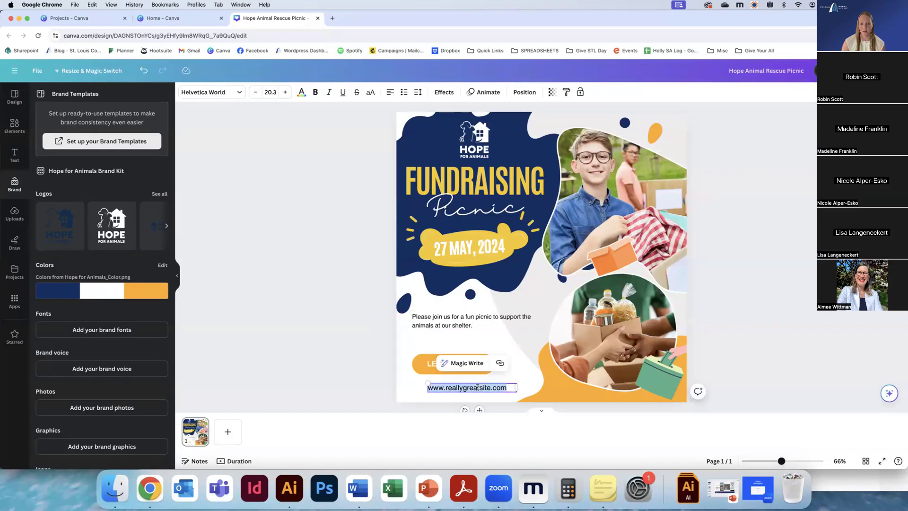
pyautogui.write('www.hopeanimalrescues.org')
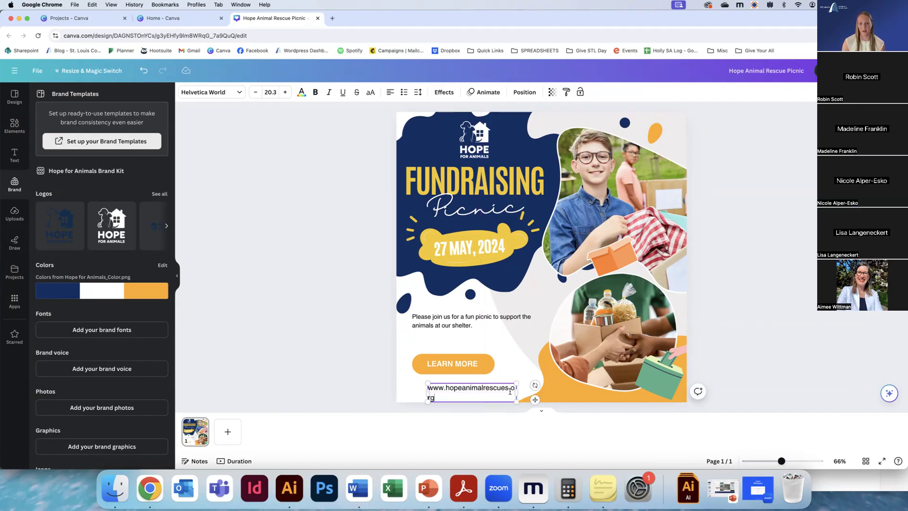
pyautogui.moveTo(517, 391); pyautogui.dragTo(545, 391)
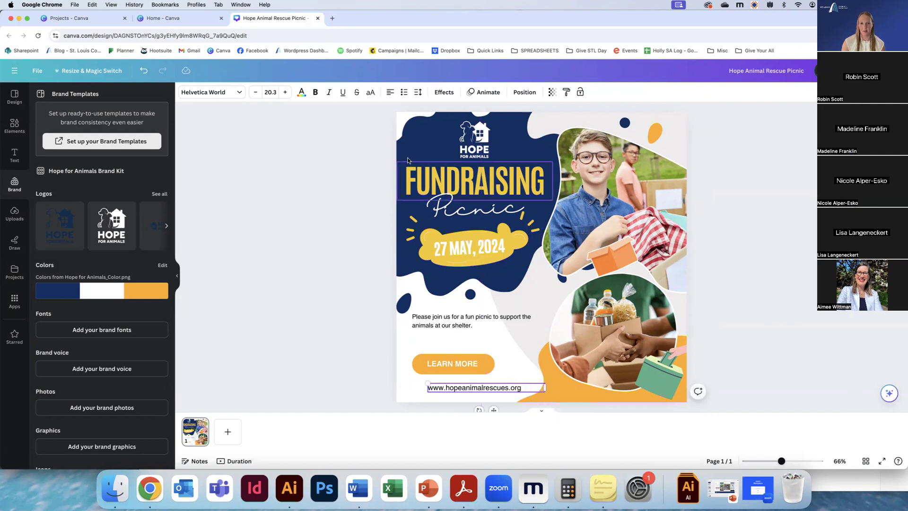
pyautogui.click(391, 96)
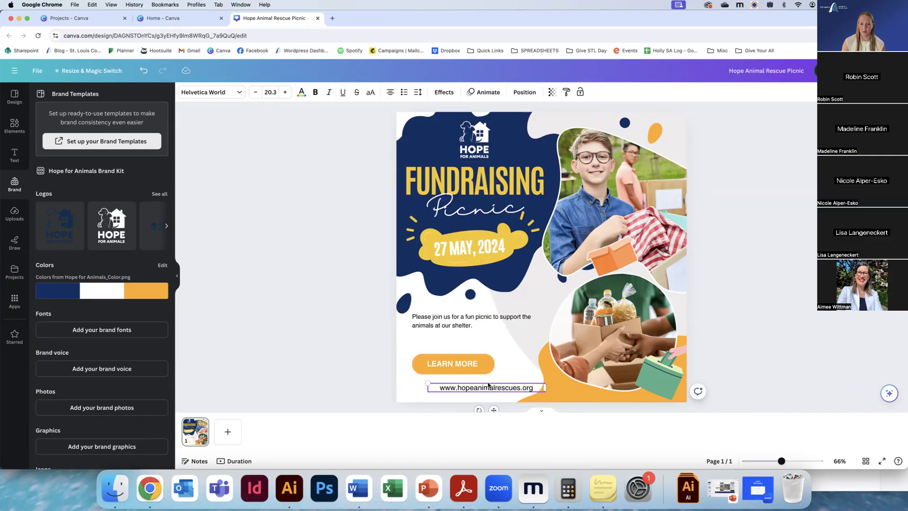
pyautogui.click(337, 398)
pyautogui.moveTo(511, 391); pyautogui.dragTo(489, 391)
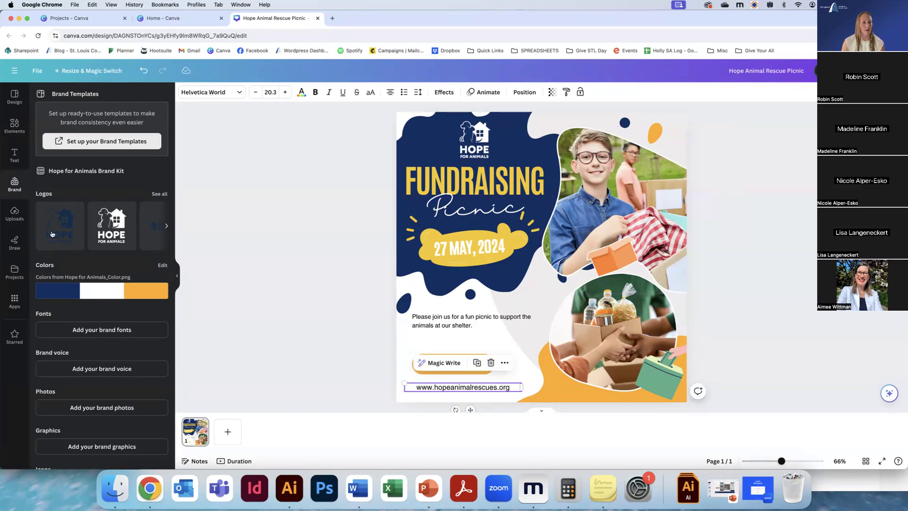
# Upload Dog Playing.jpeg, Event Pic.jpeg, Rescue Dog.png and Rescue Kitten.jpeg from the computer to the design's uploads
pyautogui.click(19, 220)
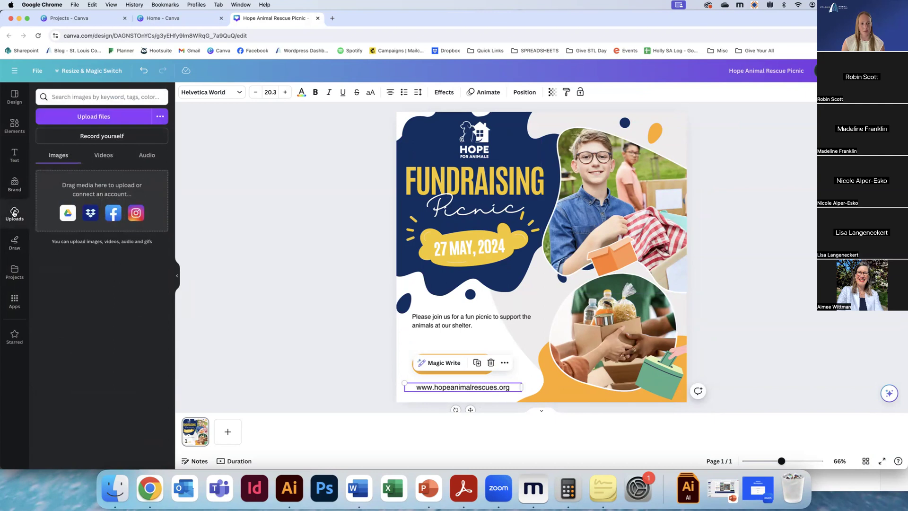
pyautogui.click(115, 488)
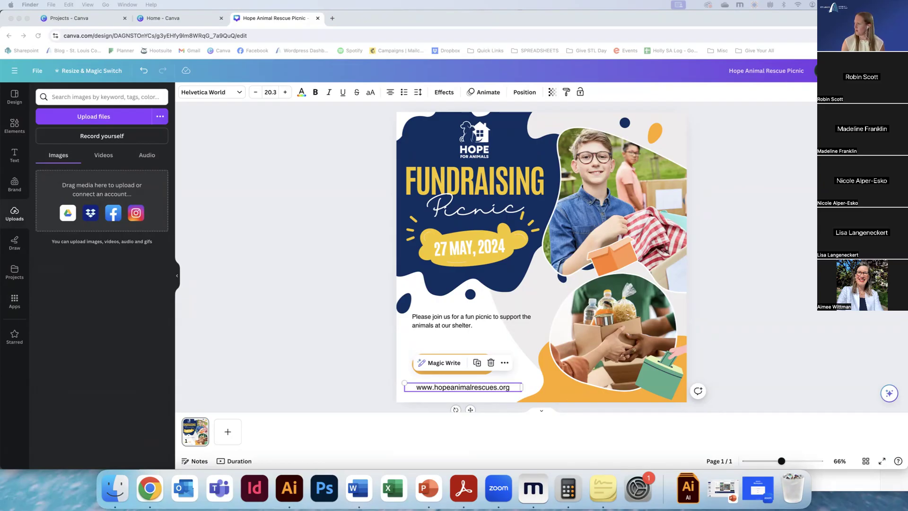
pyautogui.moveTo(266, 309); pyautogui.dragTo(116, 377)
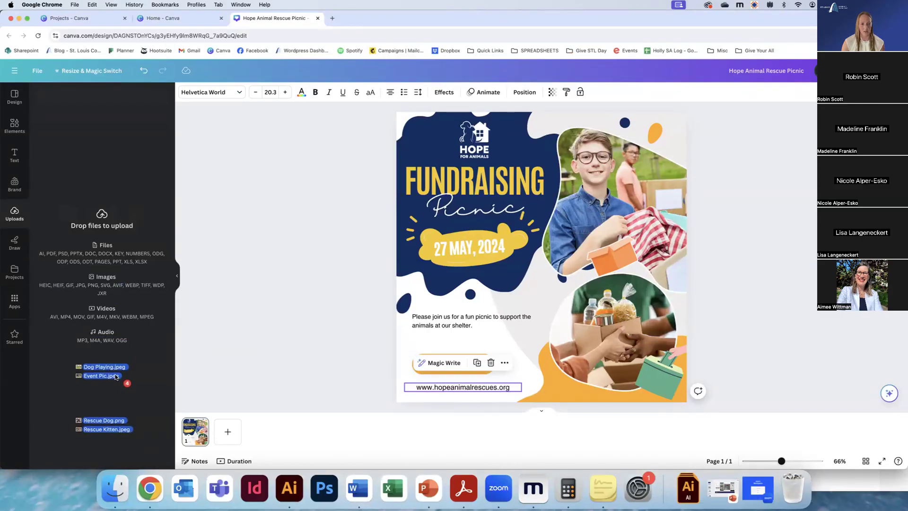
pyautogui.moveTo(116, 377); pyautogui.dragTo(116, 378)
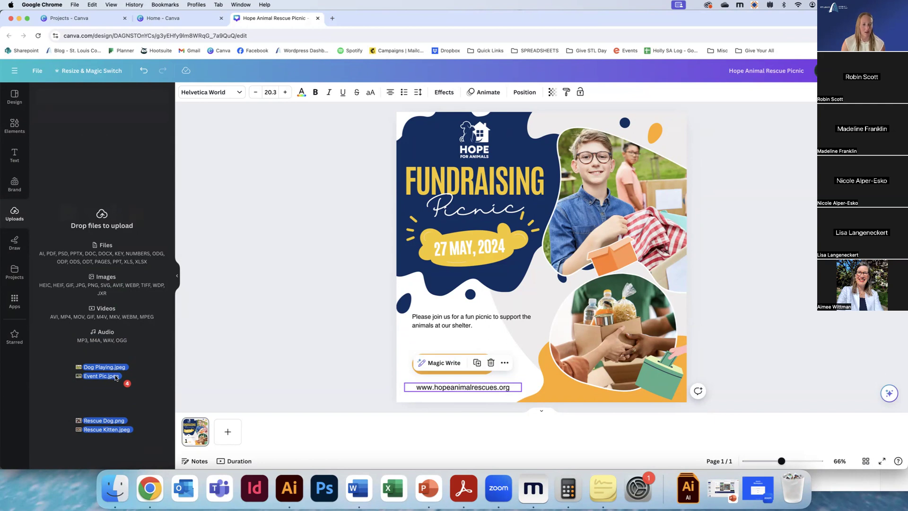
pyautogui.moveTo(115, 377); pyautogui.dragTo(116, 369)
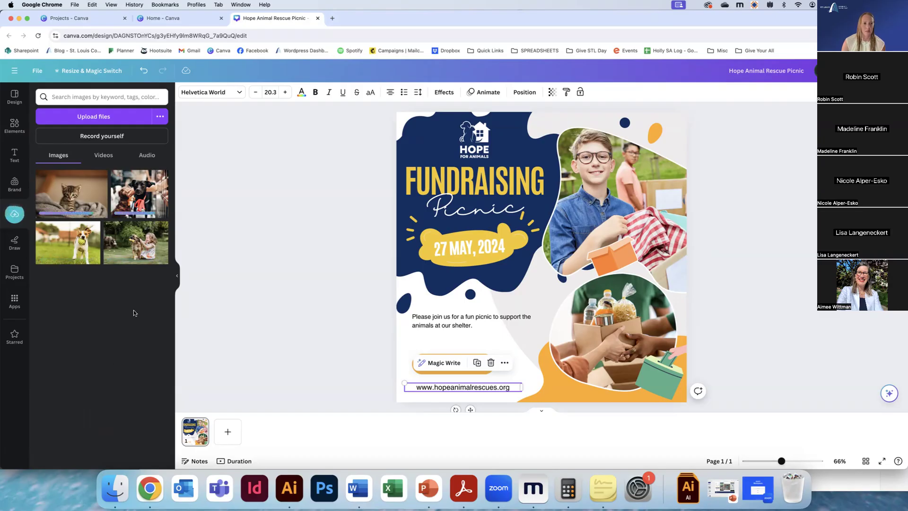
# Replace the boy's photo with the dog holding a green ball and the food-box photo with the kitten
pyautogui.moveTo(68, 243); pyautogui.dragTo(618, 193)
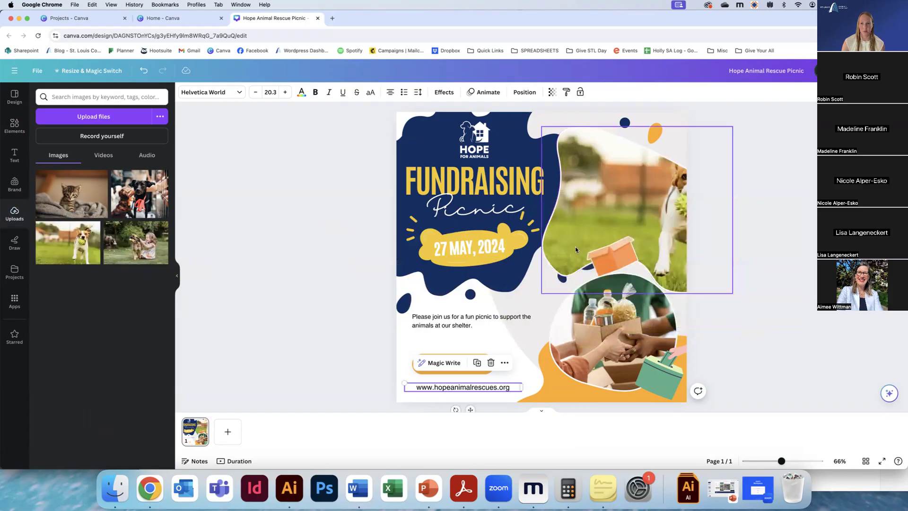
pyautogui.moveTo(71, 194); pyautogui.dragTo(577, 313)
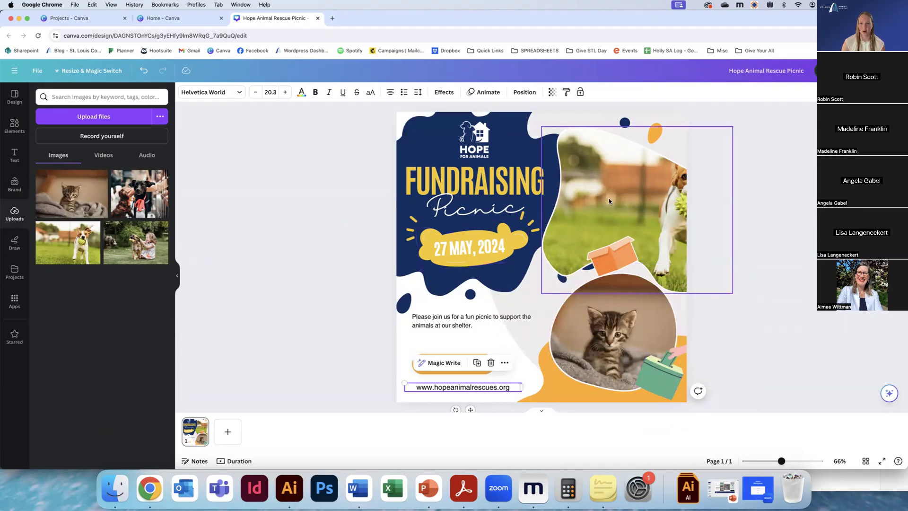
# Reposition the dog photo inside its frame so the whole dog falls within the shape
pyautogui.click(622, 205)
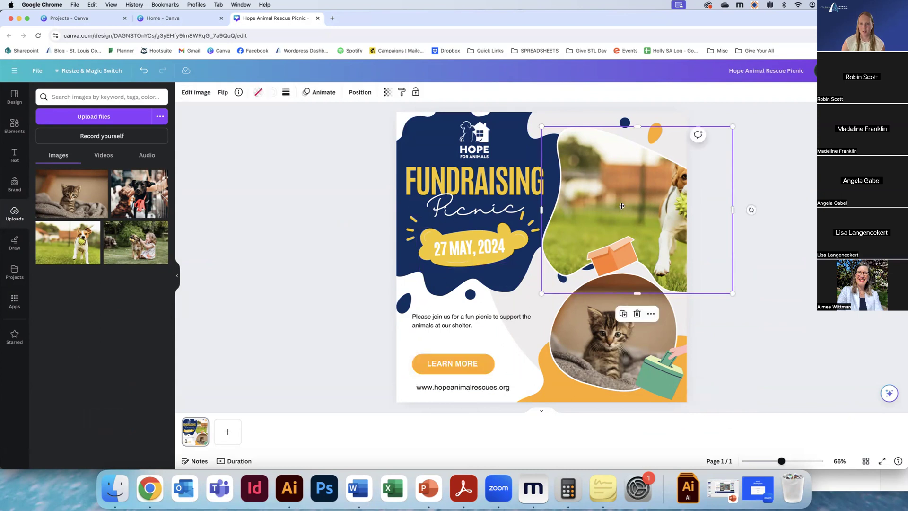
pyautogui.doubleClick(622, 206)
pyautogui.moveTo(657, 207)
pyautogui.mouseDown()
pyautogui.moveTo(589, 209)
pyautogui.moveTo(673, 210)
pyautogui.moveTo(613, 210)
pyautogui.moveTo(667, 210)
pyautogui.moveTo(639, 209)
pyautogui.mouseUp()
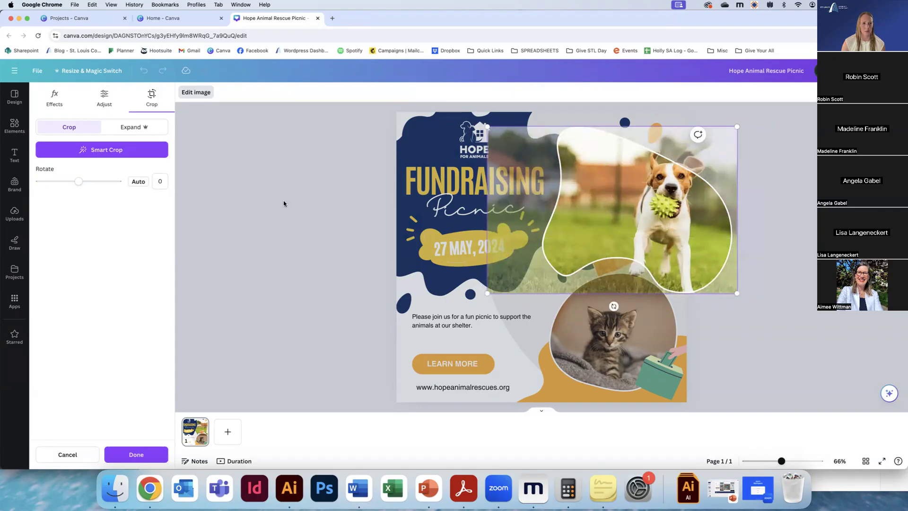
# Review the Adjust and Effects options for the dog photo and flip it horizontally
pyautogui.click(103, 98)
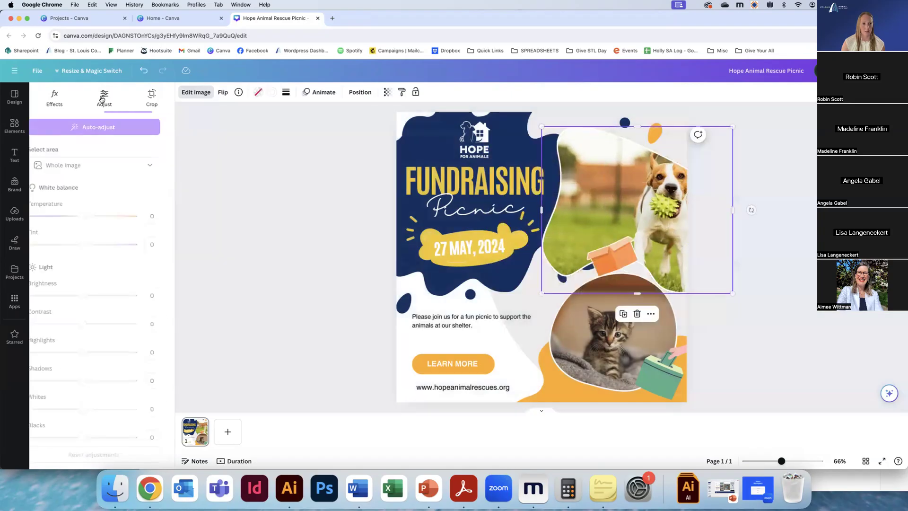
pyautogui.click(57, 102)
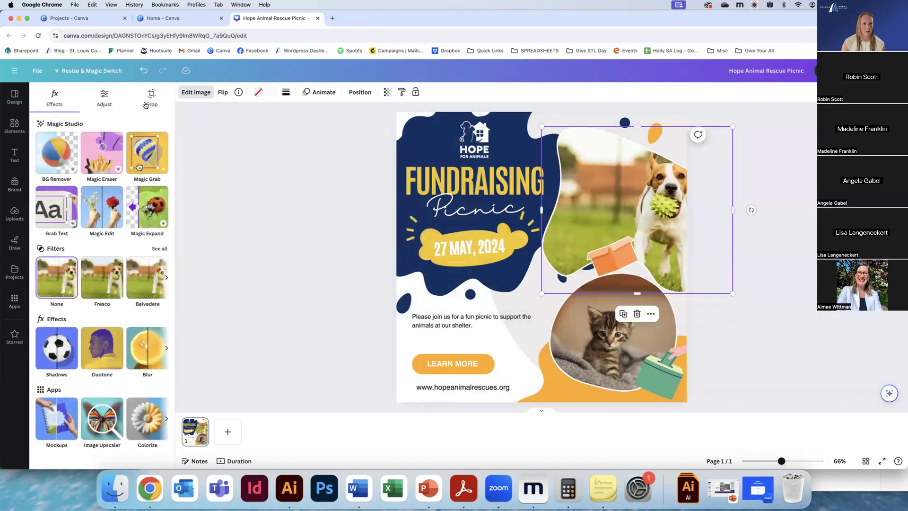
pyautogui.click(223, 93)
pyautogui.click(239, 114)
pyautogui.click(239, 114)
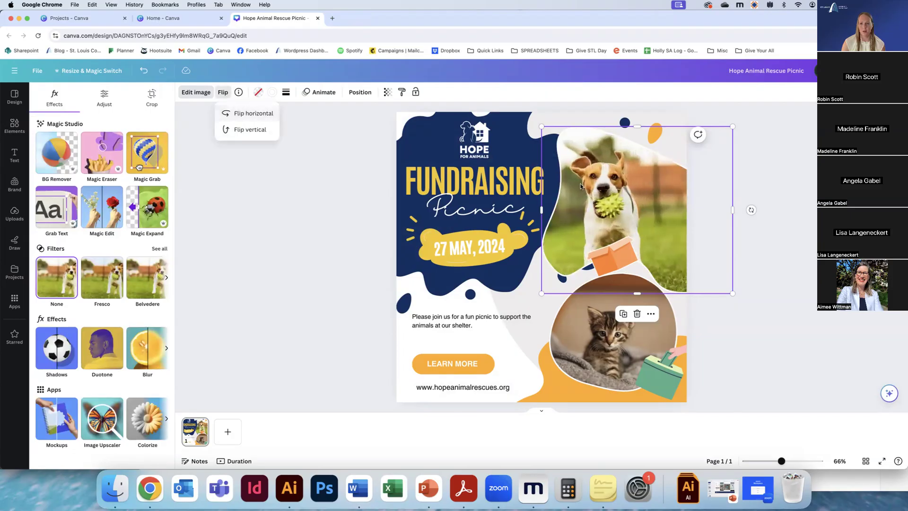